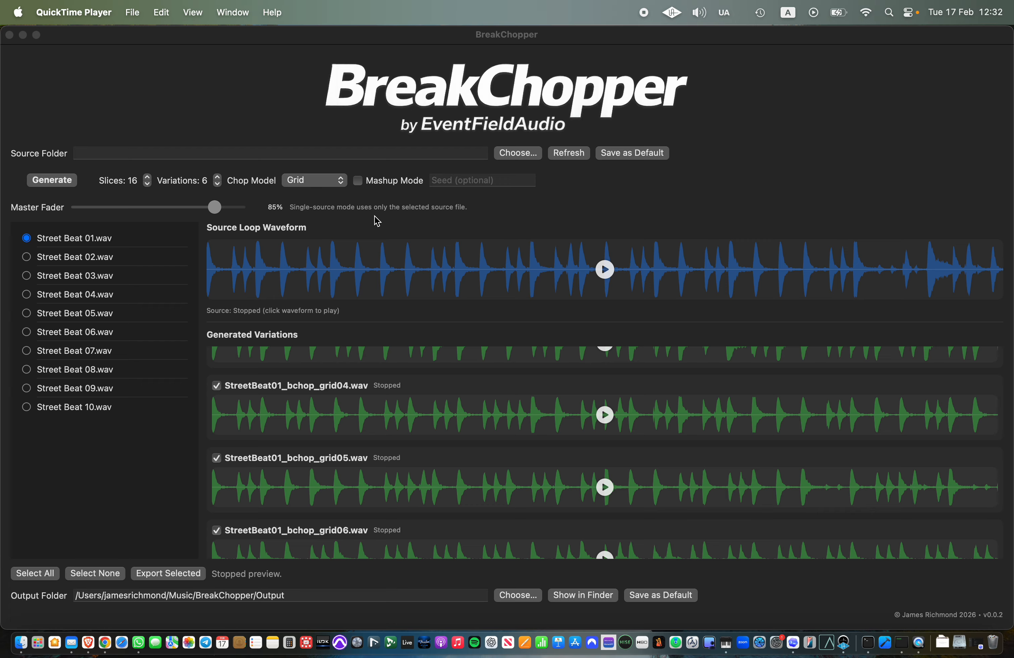
Step: Look through the available chop models and show the output folder in Finder
{"action": "left_click", "coordinate": [316, 180]}
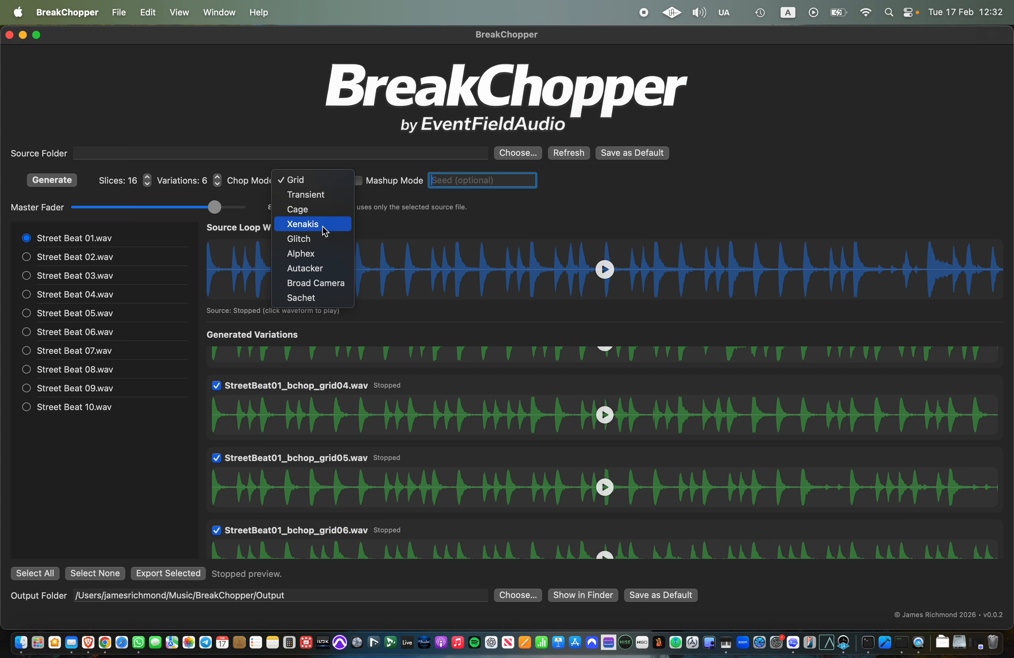
{"action": "left_click", "coordinate": [255, 103]}
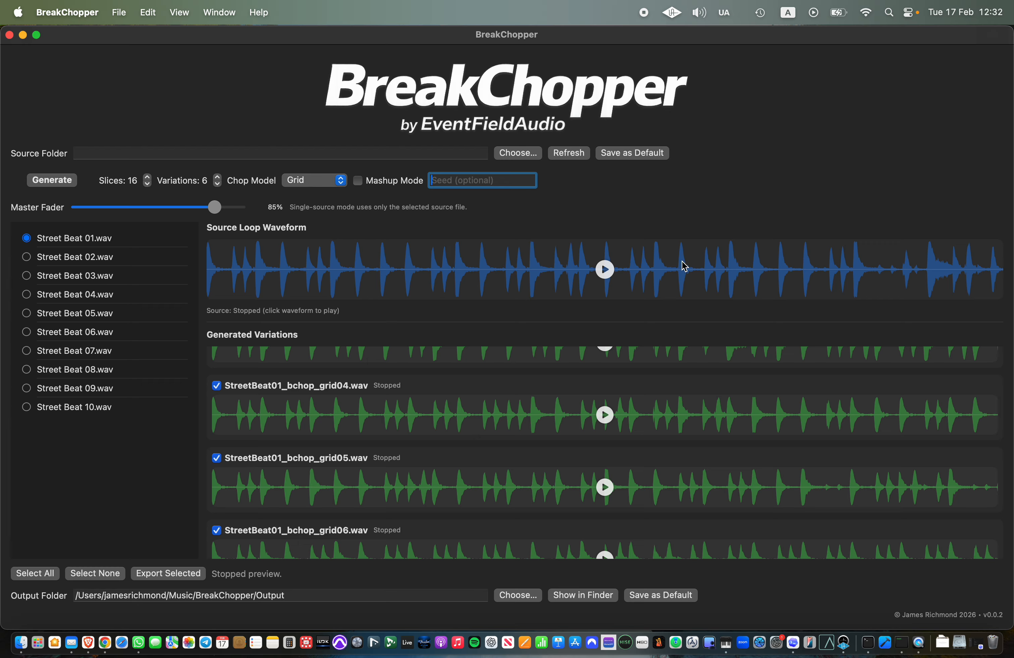
{"action": "left_click", "coordinate": [576, 603]}
{"action": "left_click", "coordinate": [414, 87]}
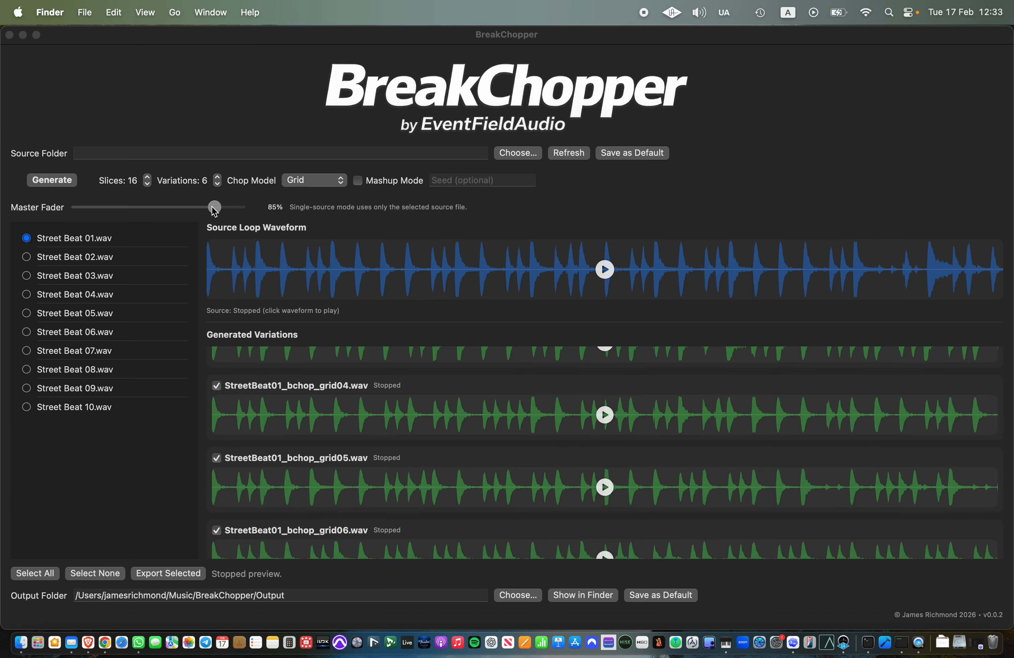
Step: Open BreakChopper Help at the Get Started topic and move the help window up
{"action": "left_click", "coordinate": [252, 14]}
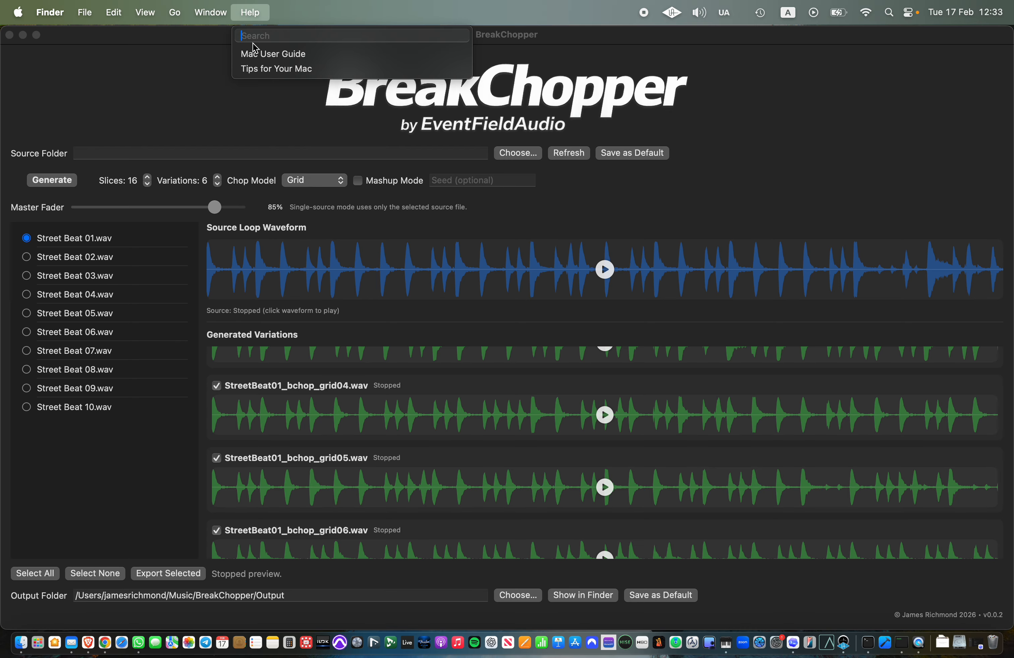
{"action": "left_click", "coordinate": [349, 112]}
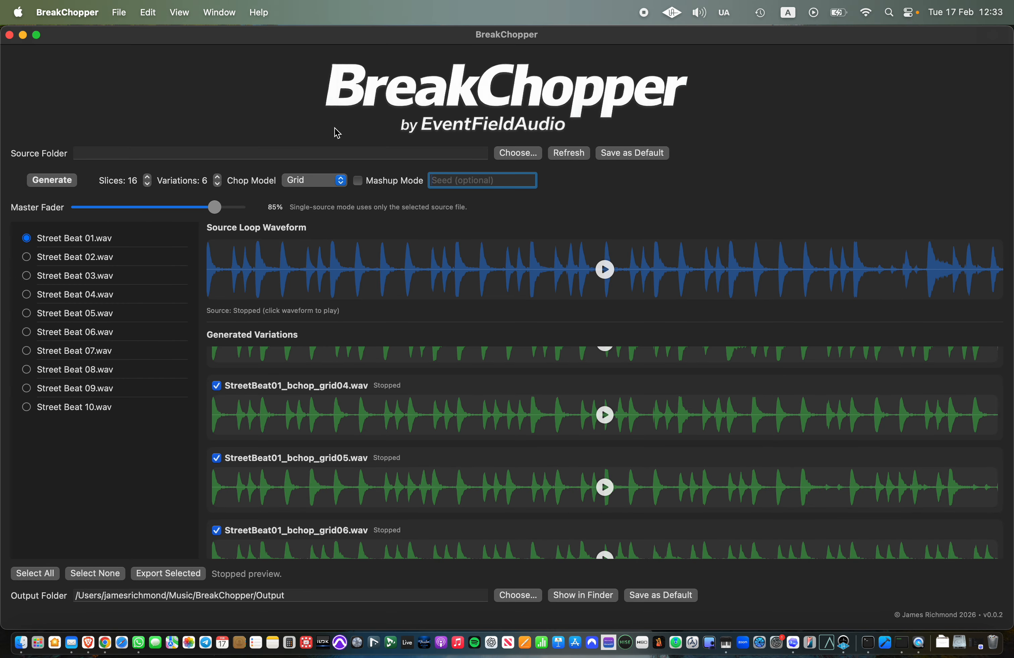
{"action": "left_click", "coordinate": [258, 13]}
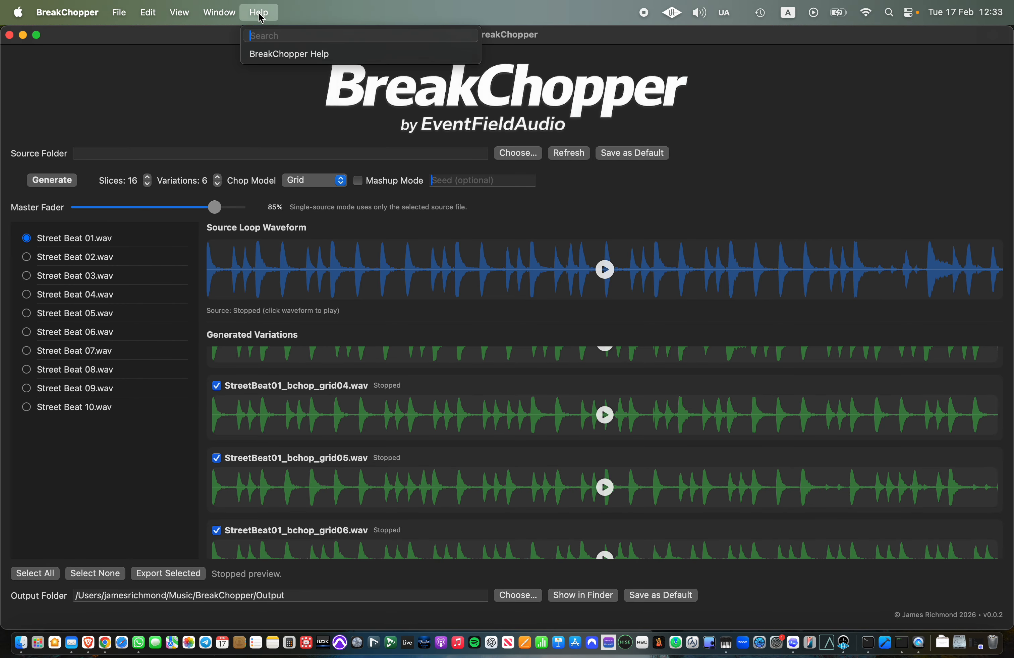
{"action": "left_click", "coordinate": [274, 53]}
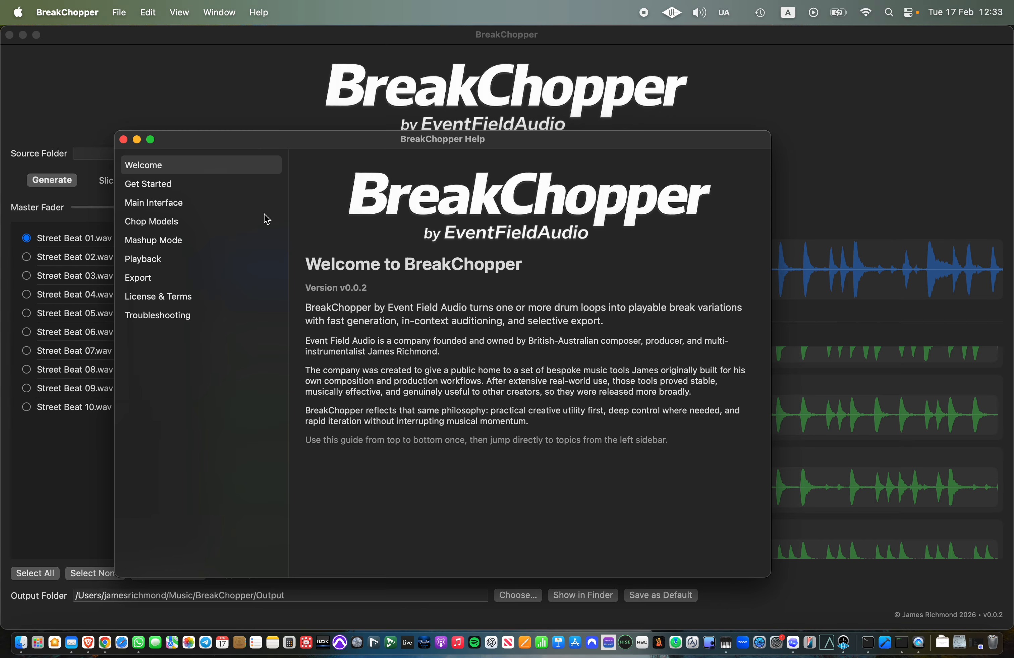
{"action": "left_click", "coordinate": [162, 185]}
{"action": "left_click_drag", "start_coordinate": [239, 140], "coordinate": [262, 15]}
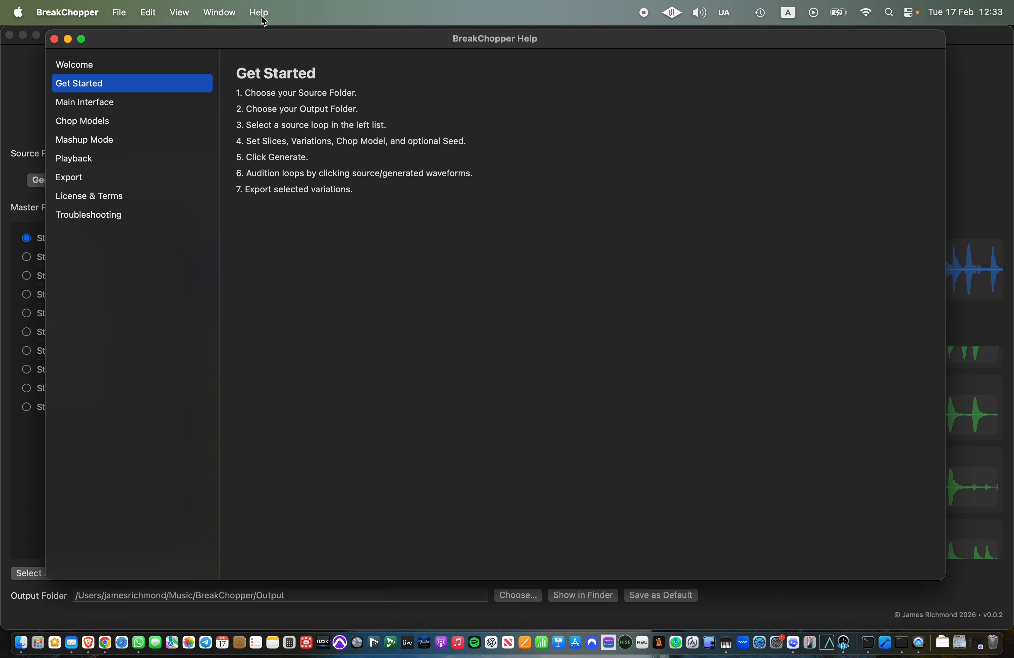
Step: Browse the help topics from Chop Models and Mashup Mode through to Troubleshooting, and close the help window
{"action": "left_click", "coordinate": [54, 123]}
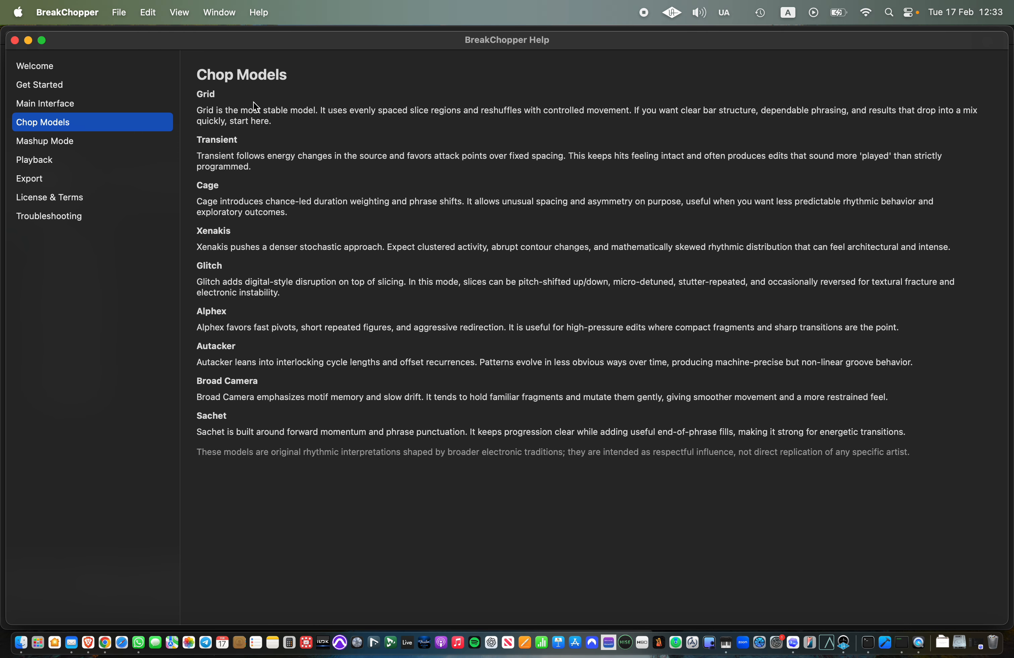
{"action": "left_click", "coordinate": [58, 141]}
{"action": "left_click", "coordinate": [52, 162]}
{"action": "left_click", "coordinate": [46, 179]}
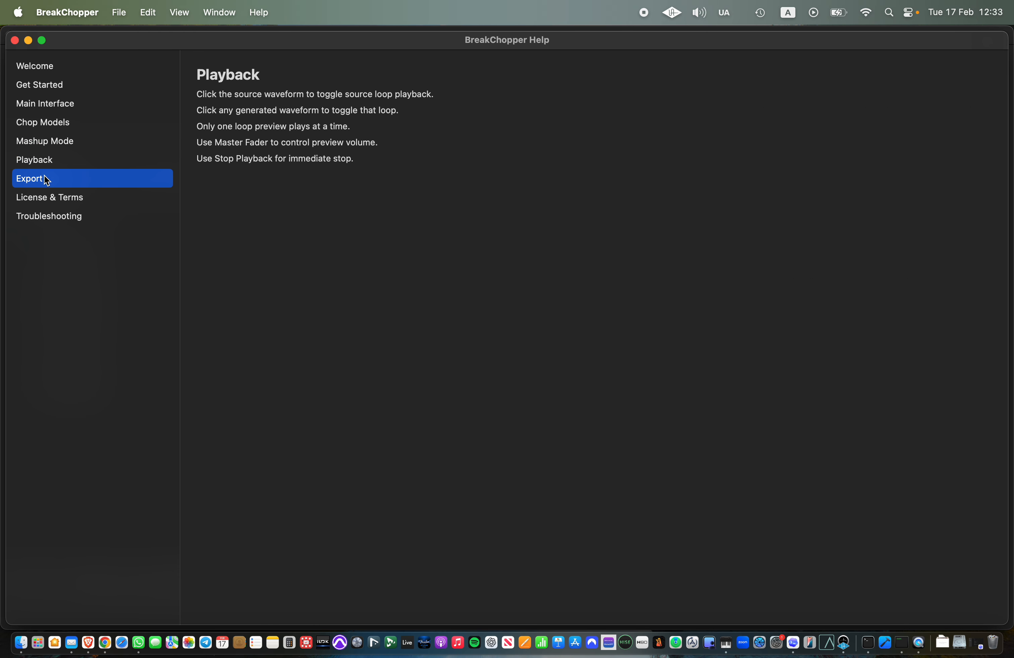
{"action": "left_click", "coordinate": [46, 197]}
{"action": "left_click", "coordinate": [46, 213]}
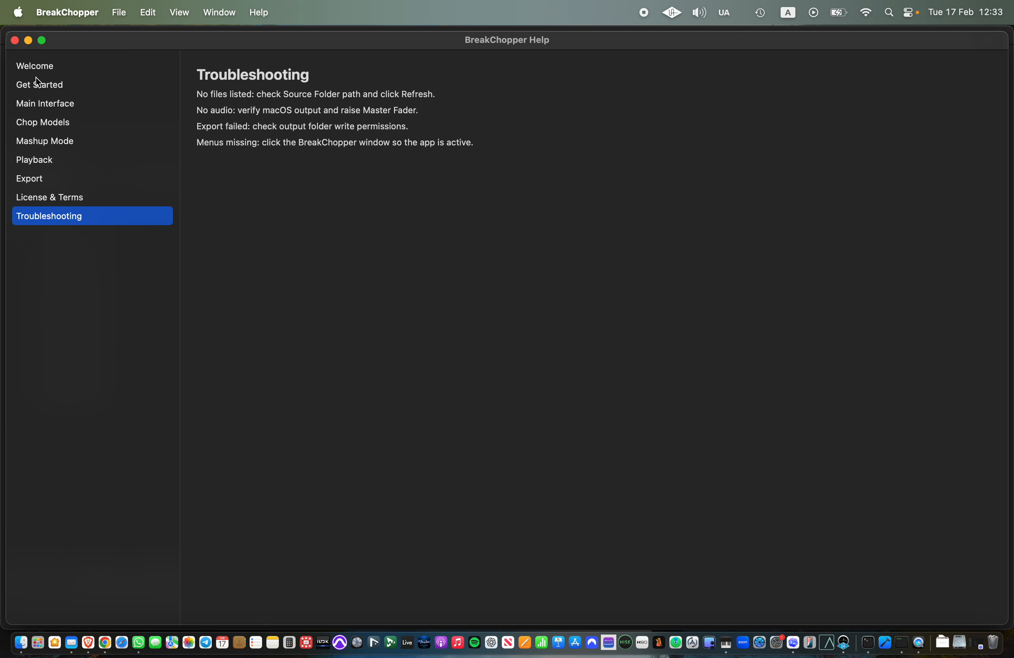
{"action": "left_click", "coordinate": [14, 40]}
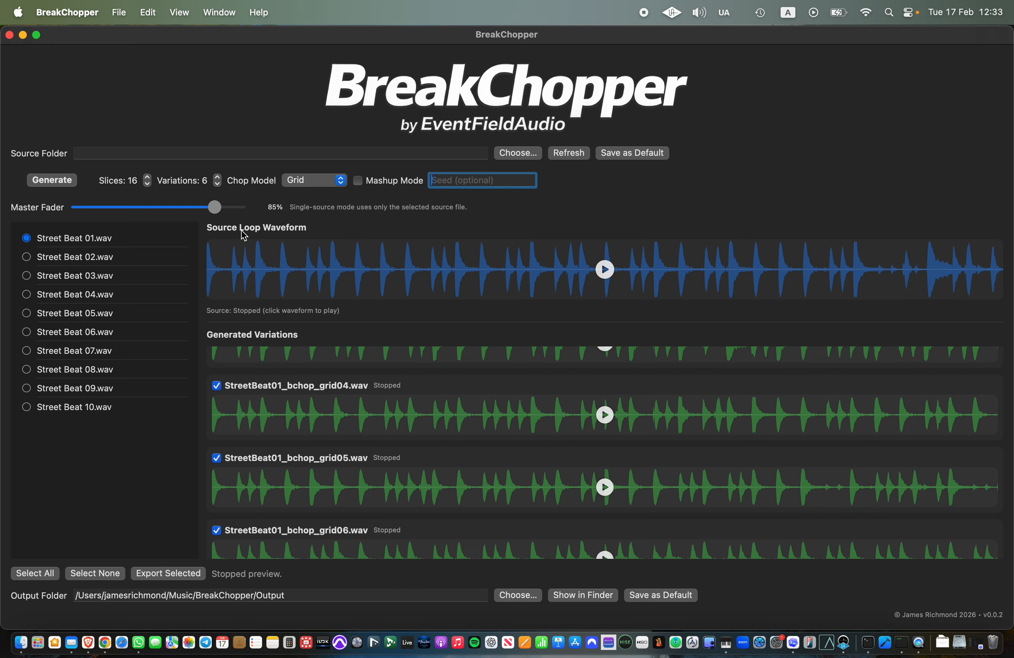
Step: Load Street Beat 03.wav as the source loop and set the chop model to Transient
{"action": "left_click", "coordinate": [103, 257]}
{"action": "left_click", "coordinate": [102, 278]}
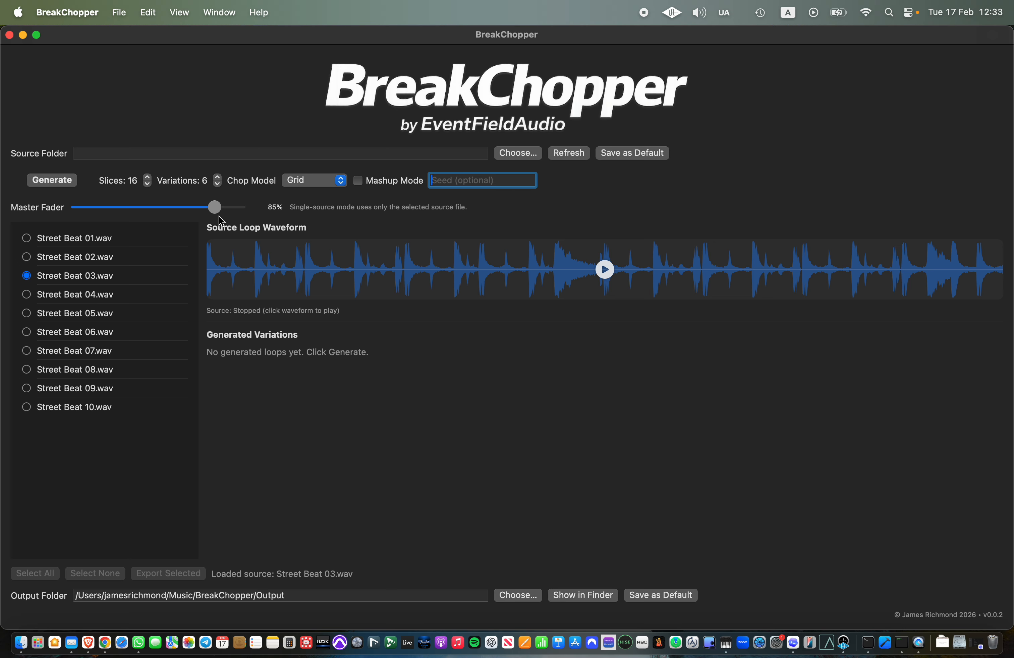
{"action": "left_click", "coordinate": [337, 184]}
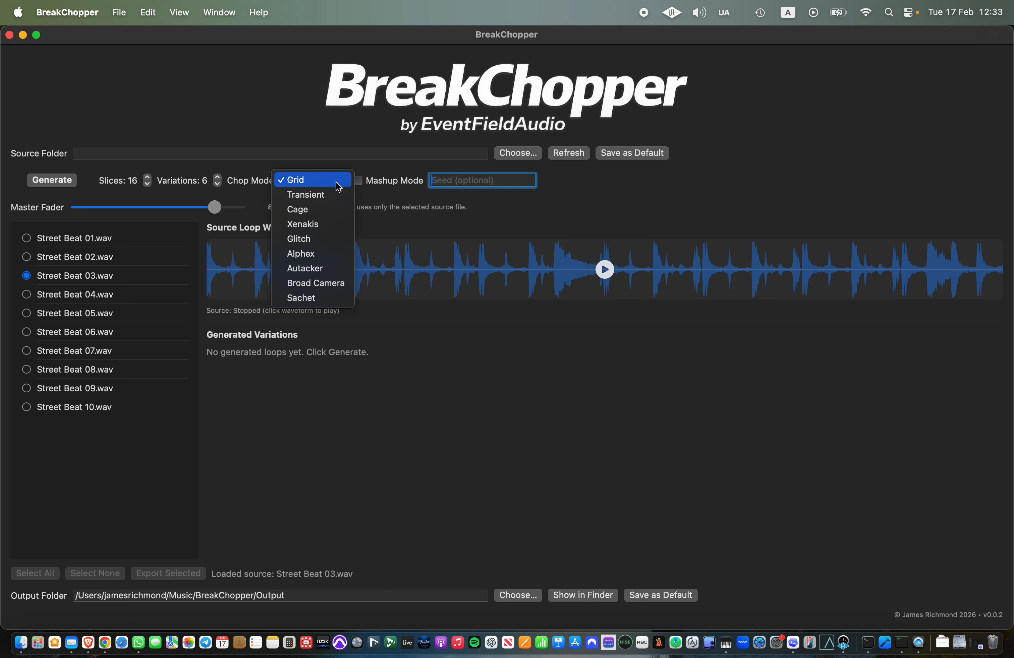
{"action": "left_click", "coordinate": [332, 201]}
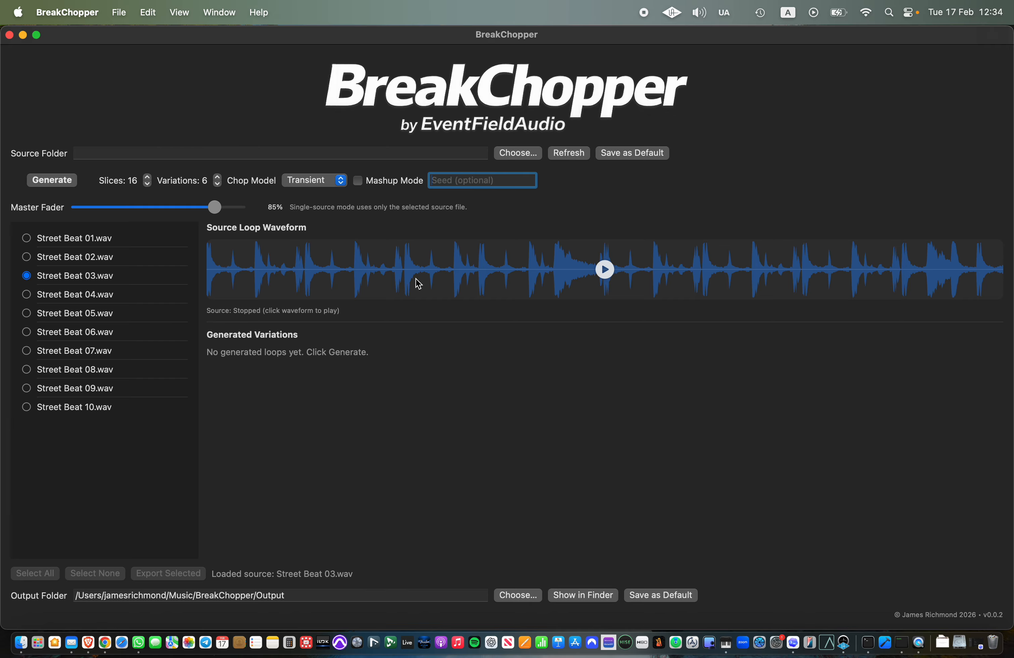
Step: Play the Street Beat 03 source loop and stop the preview
{"action": "left_click", "coordinate": [340, 183]}
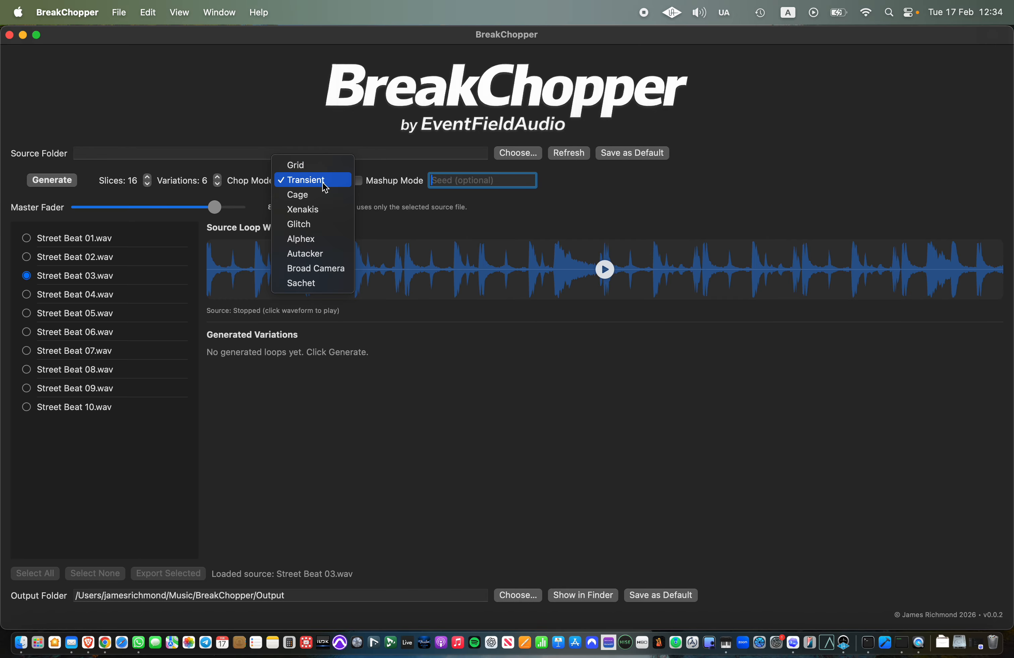
{"action": "left_click", "coordinate": [476, 380]}
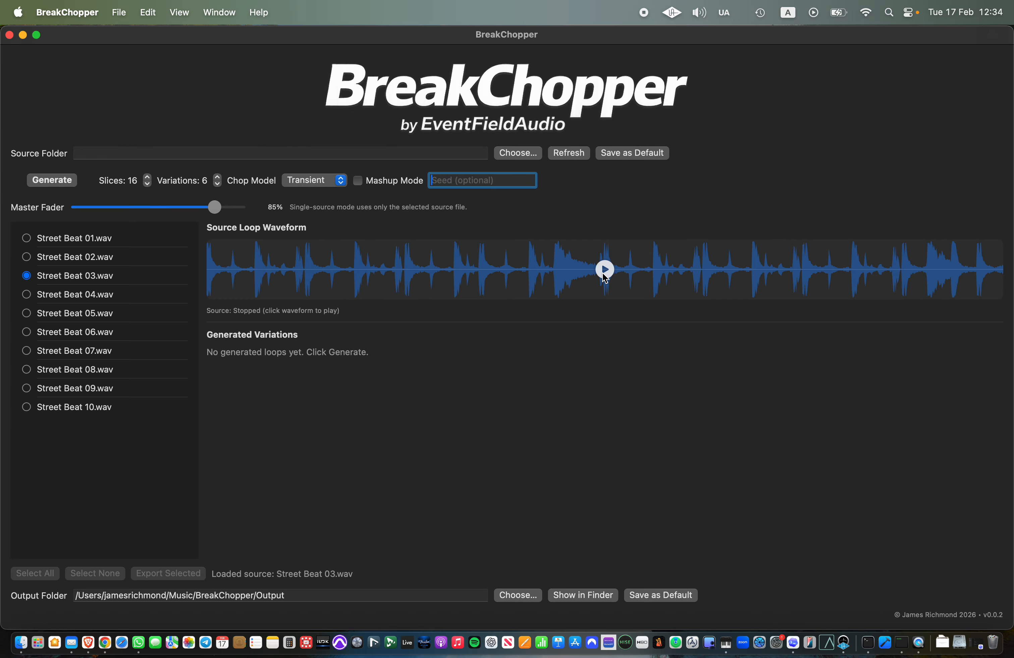
{"action": "left_click", "coordinate": [605, 270]}
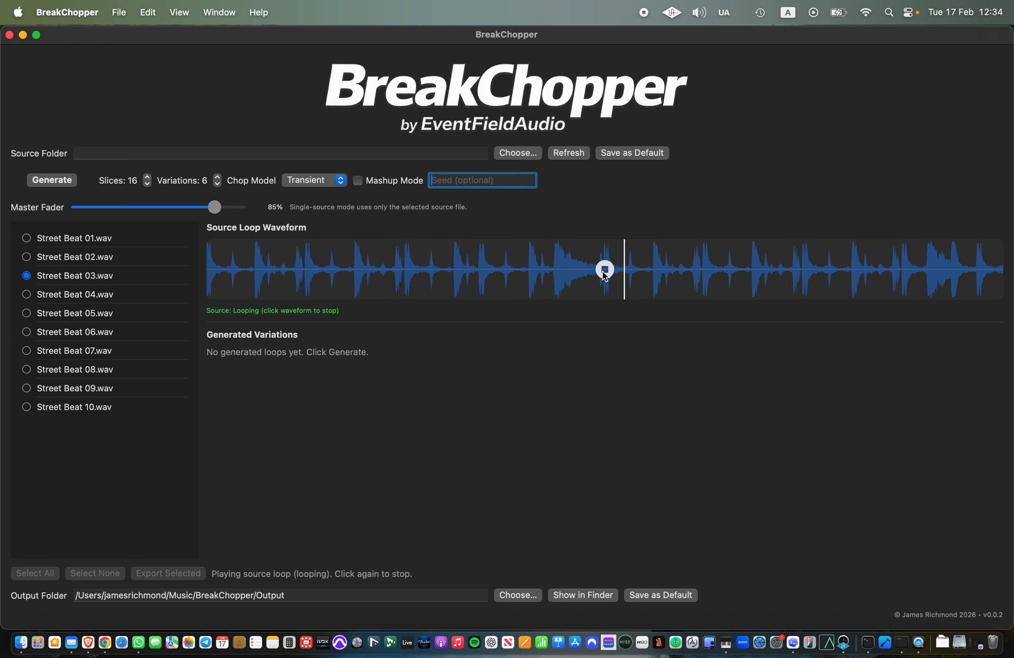
{"action": "left_click", "coordinate": [604, 271]}
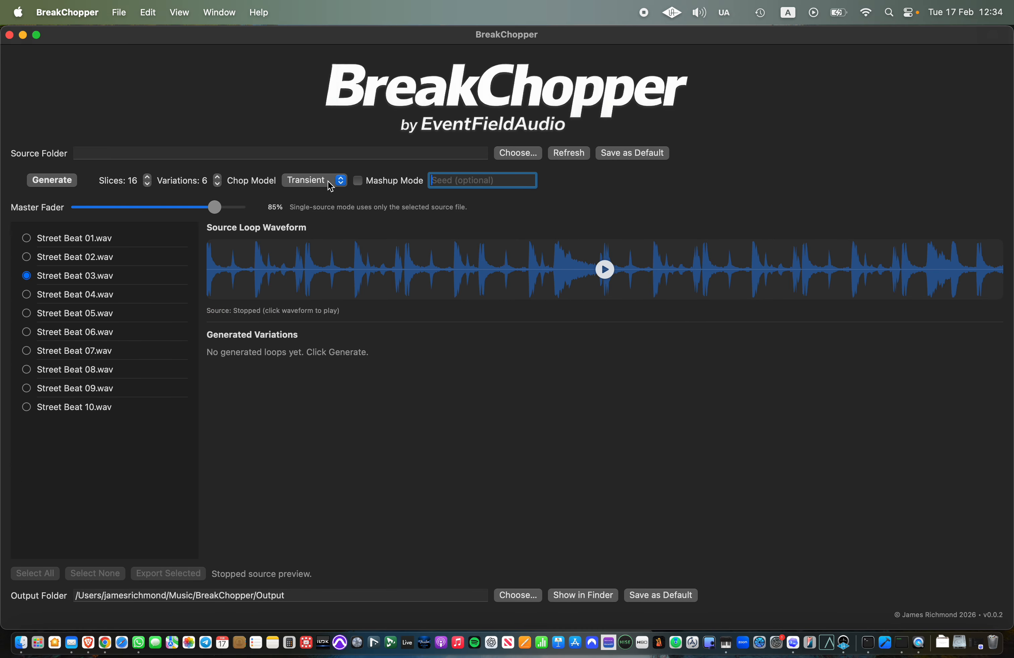
Step: Set the chop model to Grid and the number of variations to 4
{"action": "left_click", "coordinate": [340, 180]}
{"action": "left_click", "coordinate": [335, 166]}
{"action": "left_click", "coordinate": [217, 184]}
{"action": "left_click", "coordinate": [217, 184]}
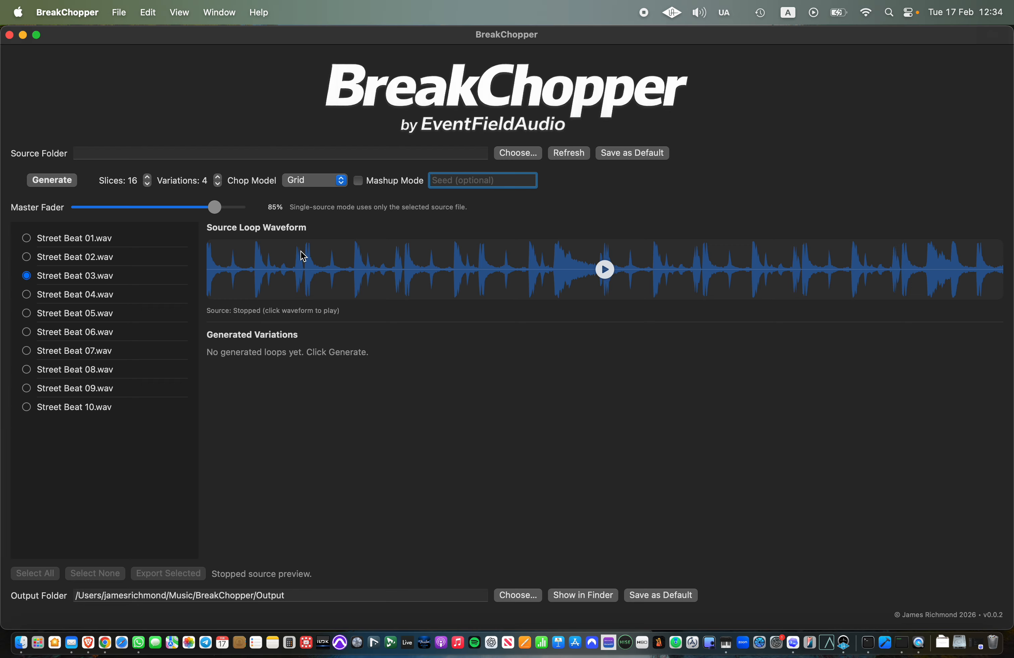
Step: Read the Chop Models help topic from Grid through Sachet, and close the help window
{"action": "left_click", "coordinate": [329, 182]}
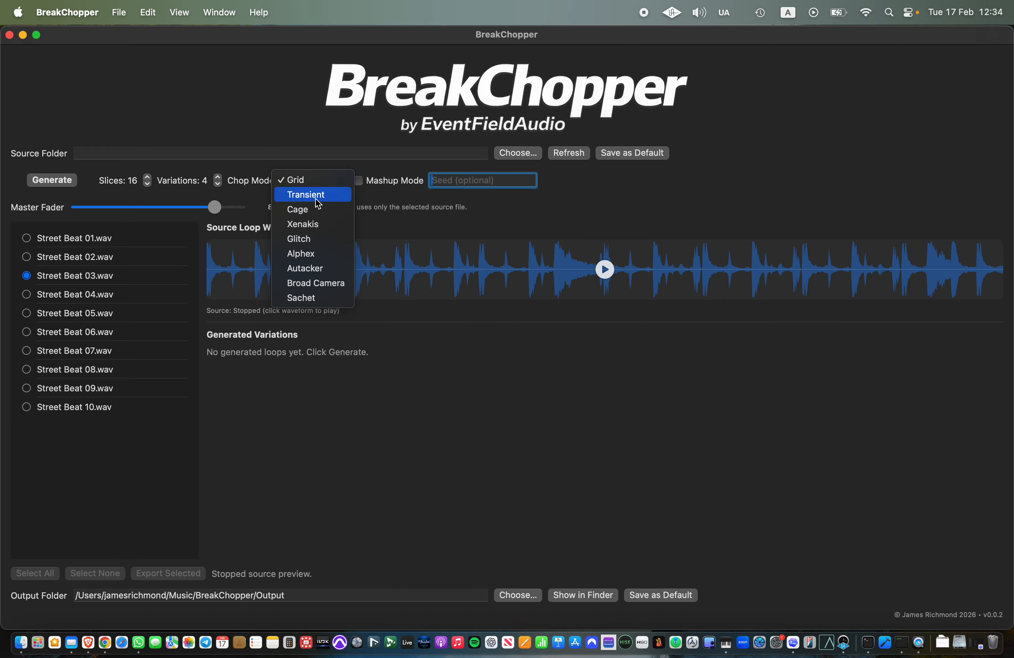
{"action": "left_click", "coordinate": [257, 36]}
{"action": "left_click", "coordinate": [258, 12]}
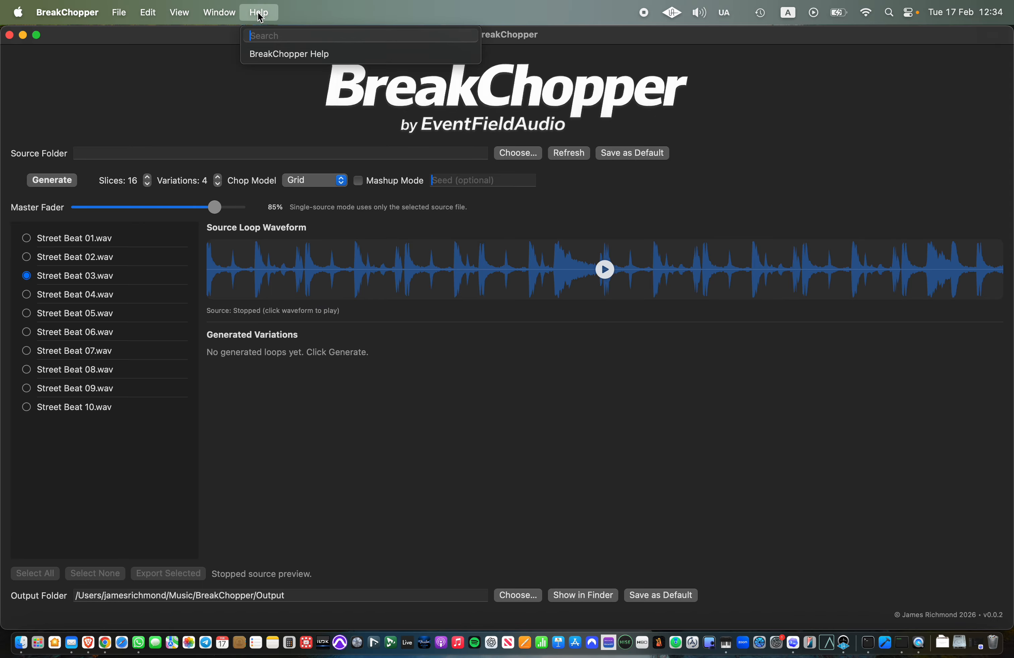
{"action": "left_click", "coordinate": [268, 50]}
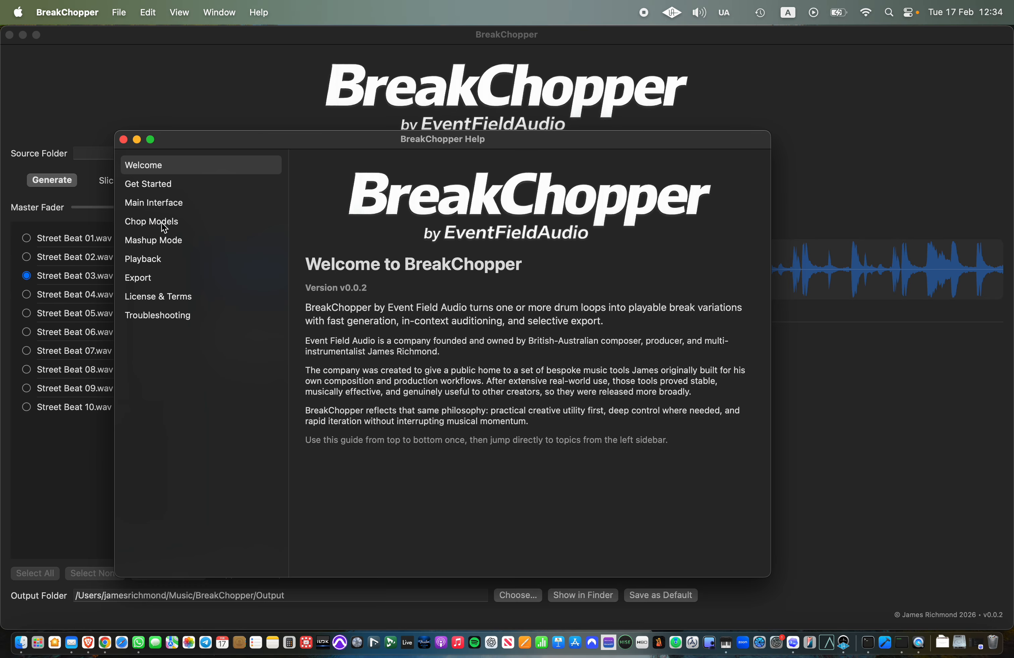
{"action": "left_click", "coordinate": [159, 223]}
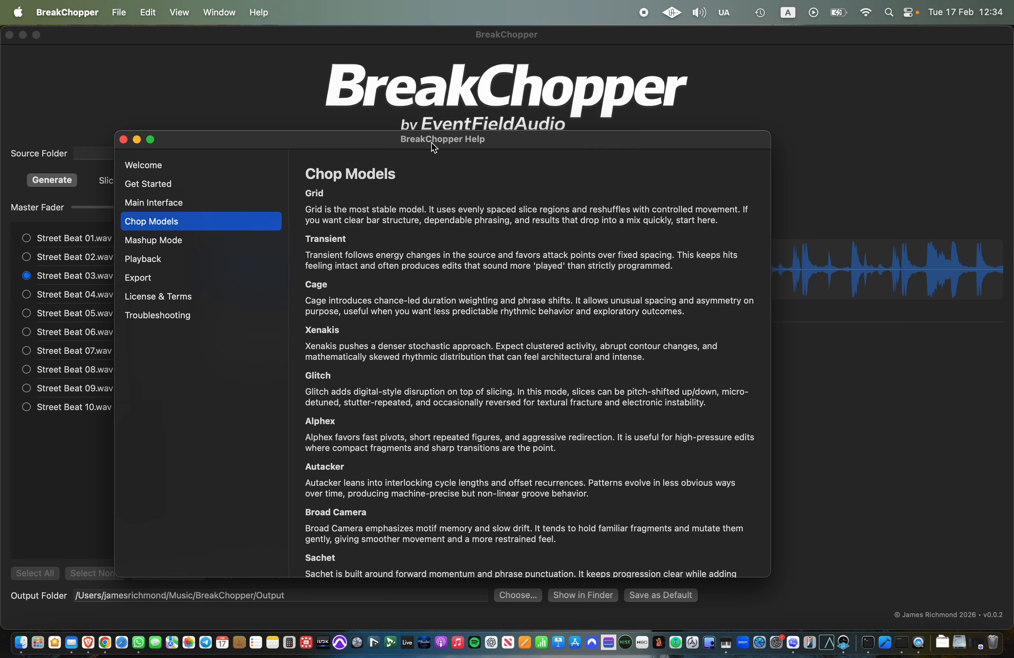
{"action": "left_click_drag", "start_coordinate": [457, 150], "coordinate": [514, 55]}
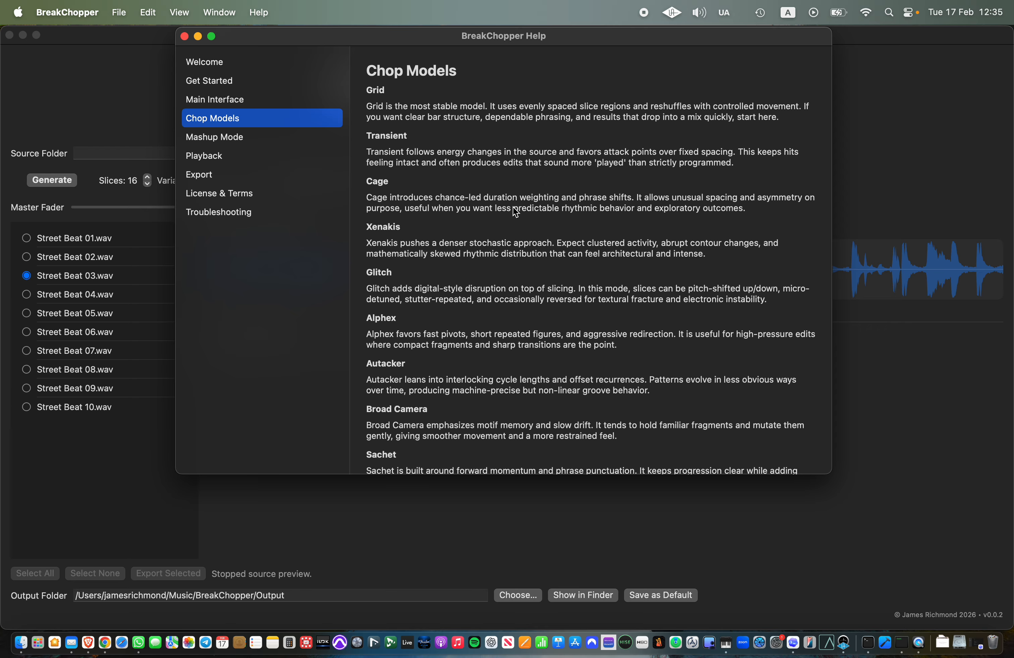
{"action": "scroll", "coordinate": [513, 210], "scroll_direction": "down", "scroll_amount": 3}
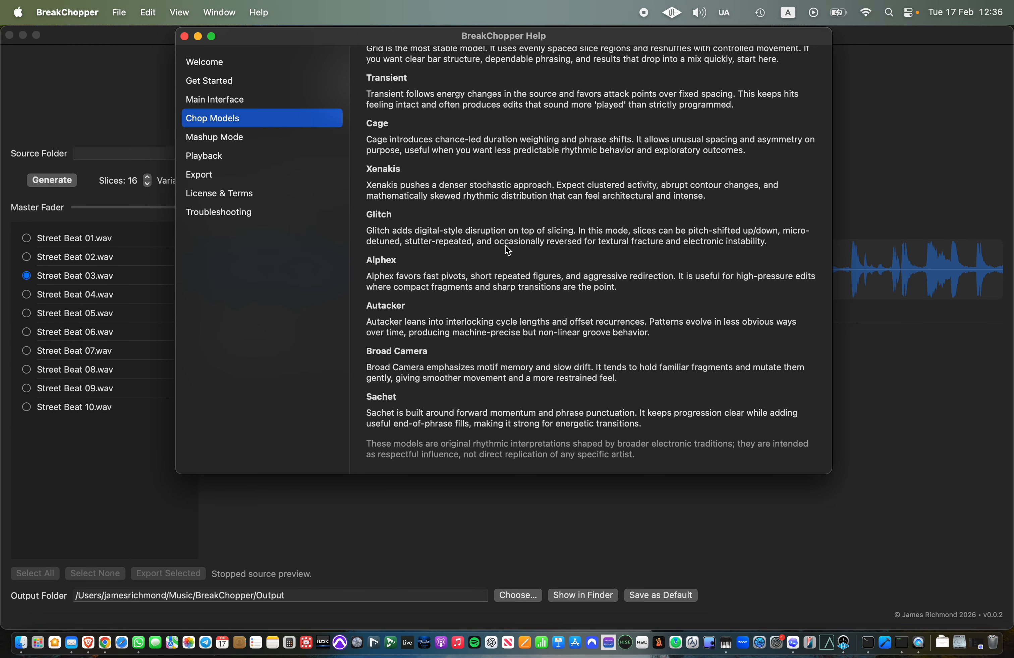
{"action": "scroll", "coordinate": [508, 251], "scroll_direction": "down", "scroll_amount": 1}
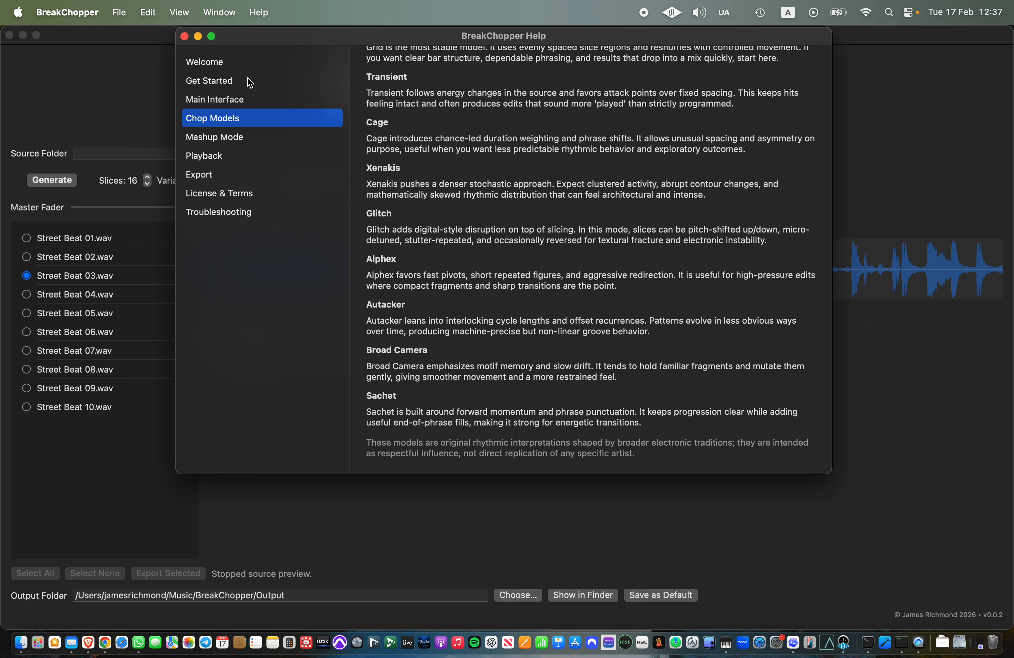
{"action": "left_click", "coordinate": [185, 37]}
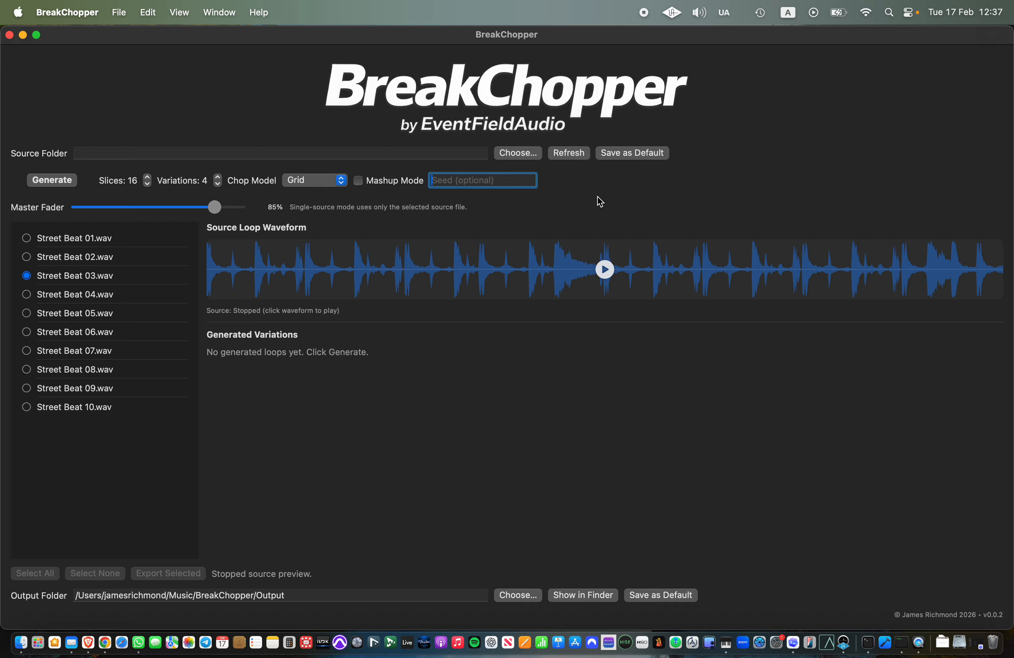
Step: Enable Mashup Mode with Street Beat 02, 04, 06 and 07 checked as sources, keeping the Grid chop model
{"action": "left_click", "coordinate": [341, 180]}
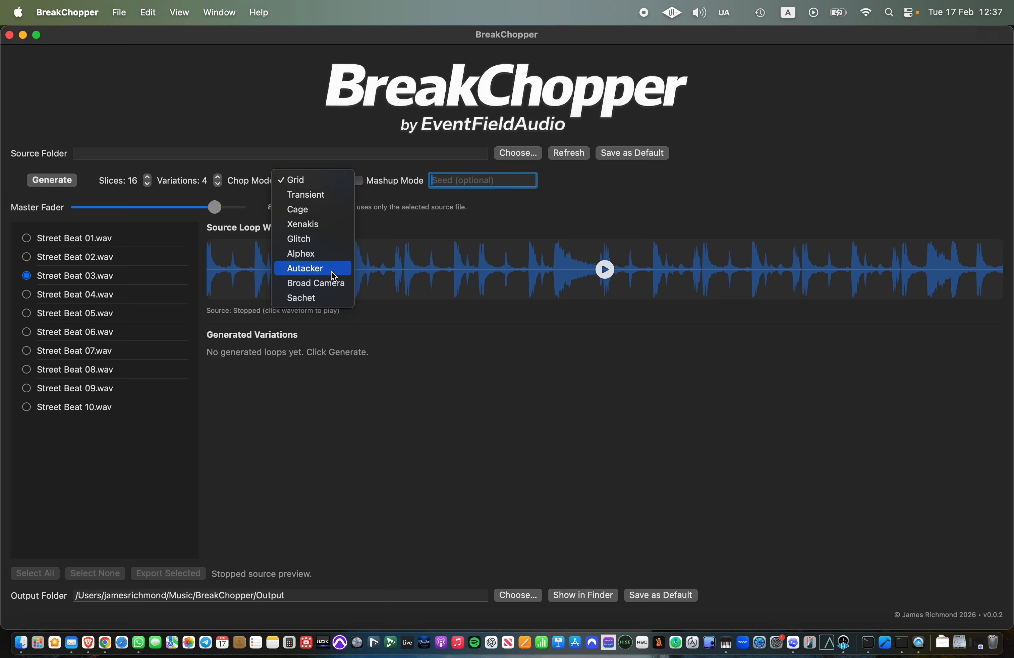
{"action": "left_click", "coordinate": [449, 209]}
{"action": "left_click", "coordinate": [358, 181]}
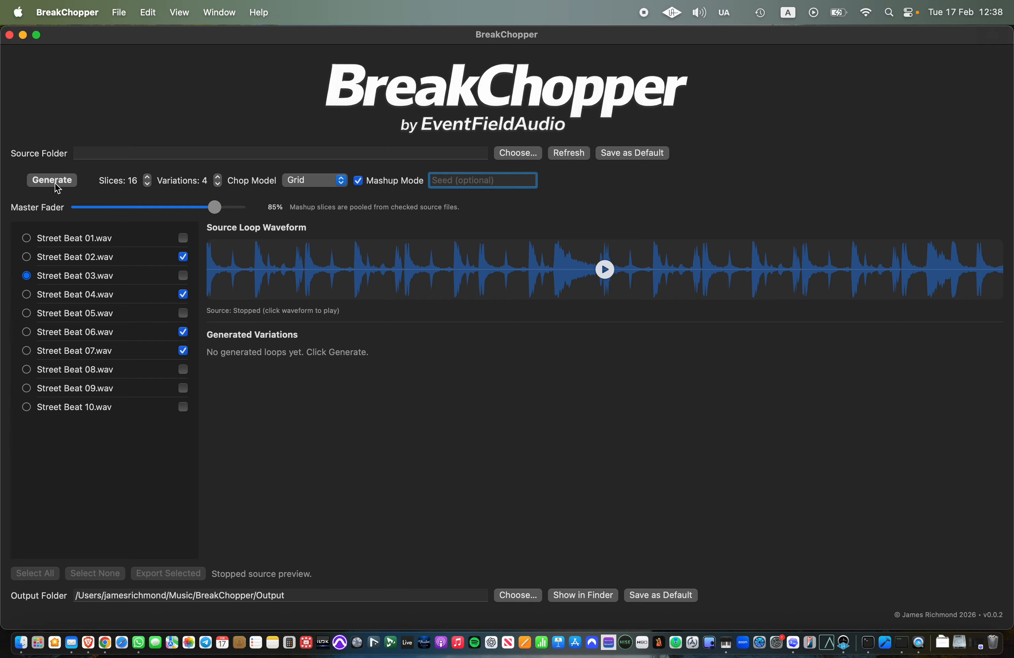
{"action": "left_click", "coordinate": [301, 180]}
{"action": "left_click", "coordinate": [302, 180]}
Step: Generate the Grid mashup variations, and play and stop StreetBeat03_bchop_grid01.wav
{"action": "left_click", "coordinate": [52, 180]}
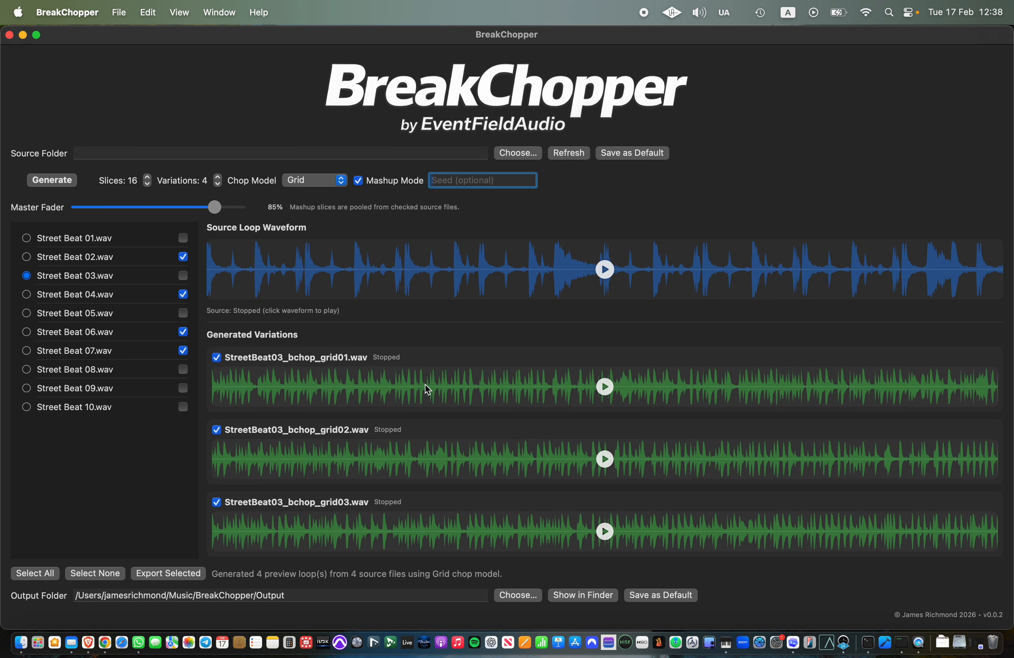
{"action": "left_click", "coordinate": [605, 387]}
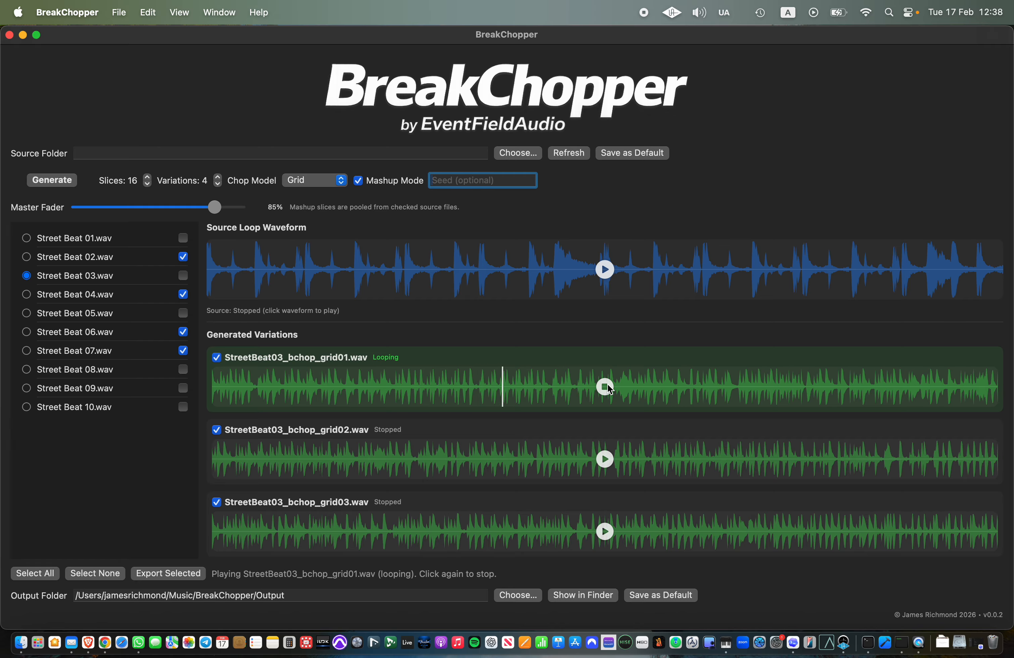
{"action": "left_click", "coordinate": [607, 388]}
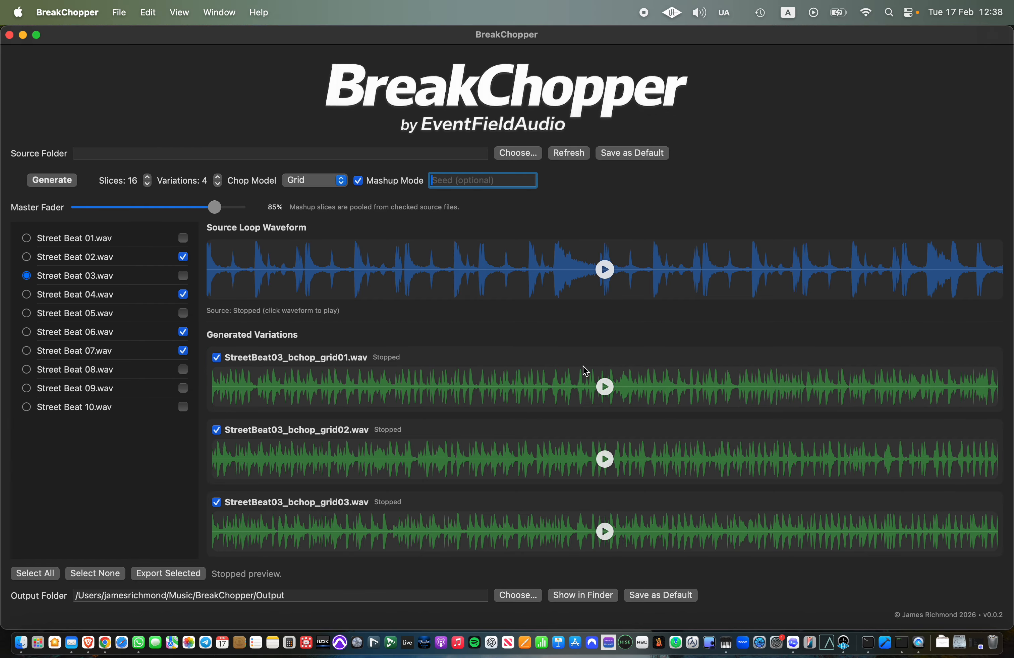
Step: Set the chop model to Glitch with a Glitch Amount of 67% and generate new mashup variations
{"action": "left_click", "coordinate": [338, 182]}
{"action": "left_click", "coordinate": [332, 239]}
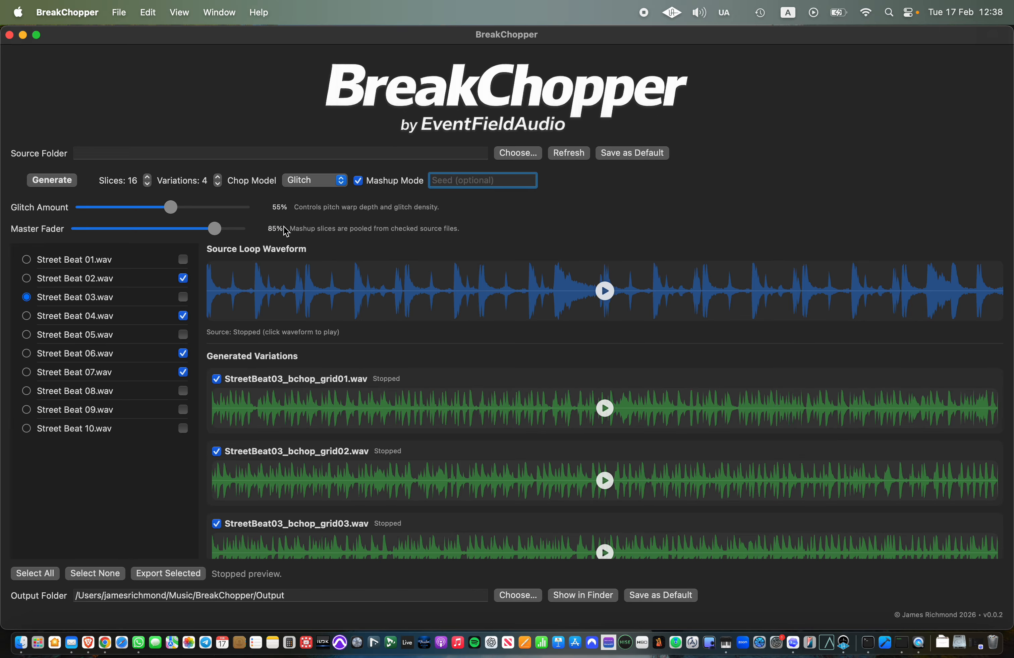
{"action": "left_click_drag", "start_coordinate": [171, 209], "coordinate": [191, 214]}
{"action": "left_click", "coordinate": [52, 181]}
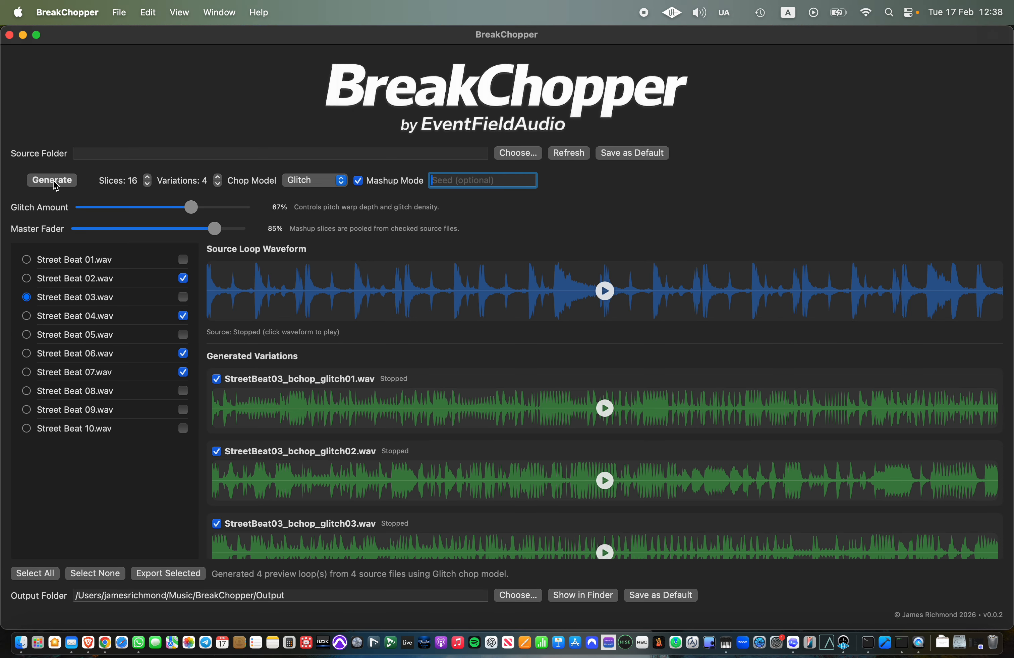
Step: Play and stop StreetBeat03_bchop_glitch01.wav, and start StreetBeat03_bchop_glitch04.wav looping
{"action": "left_click", "coordinate": [608, 410]}
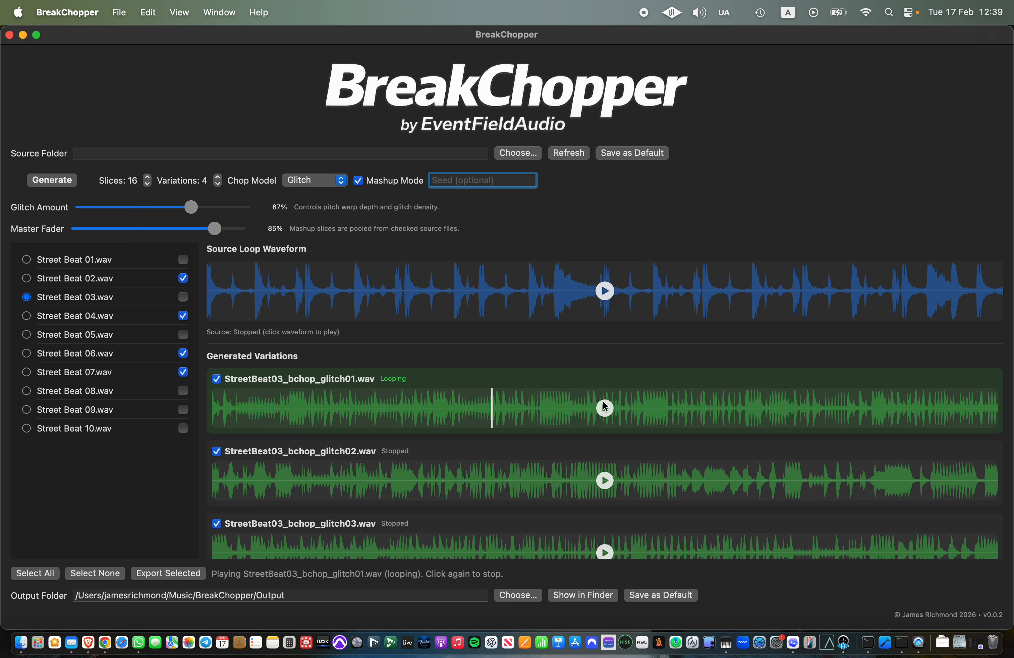
{"action": "left_click", "coordinate": [605, 407]}
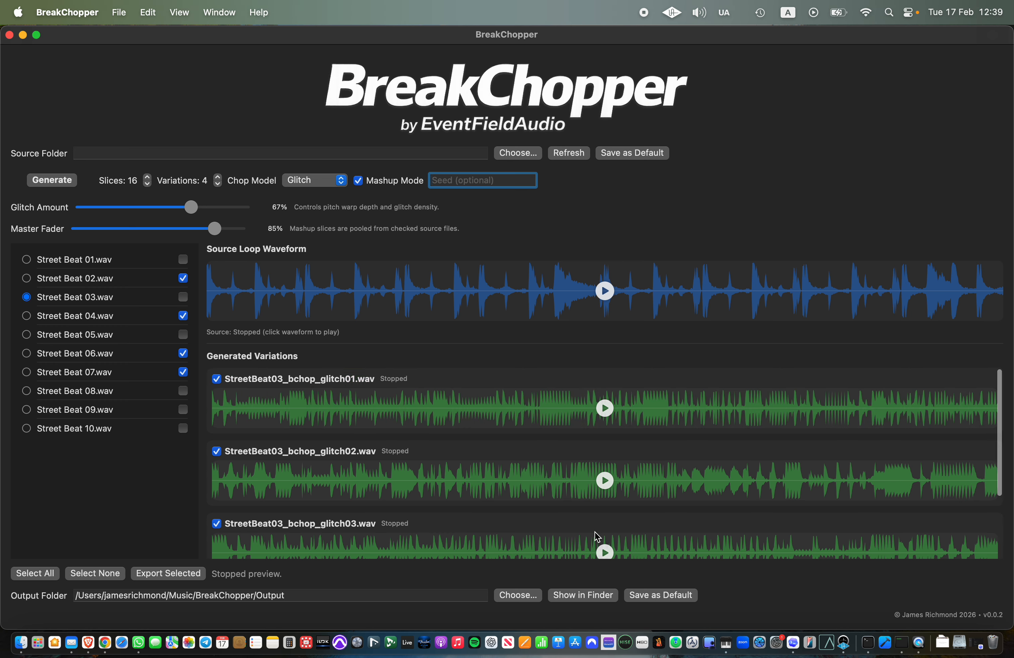
{"action": "scroll", "coordinate": [597, 537], "scroll_direction": "down", "scroll_amount": 5}
{"action": "left_click", "coordinate": [604, 534]}
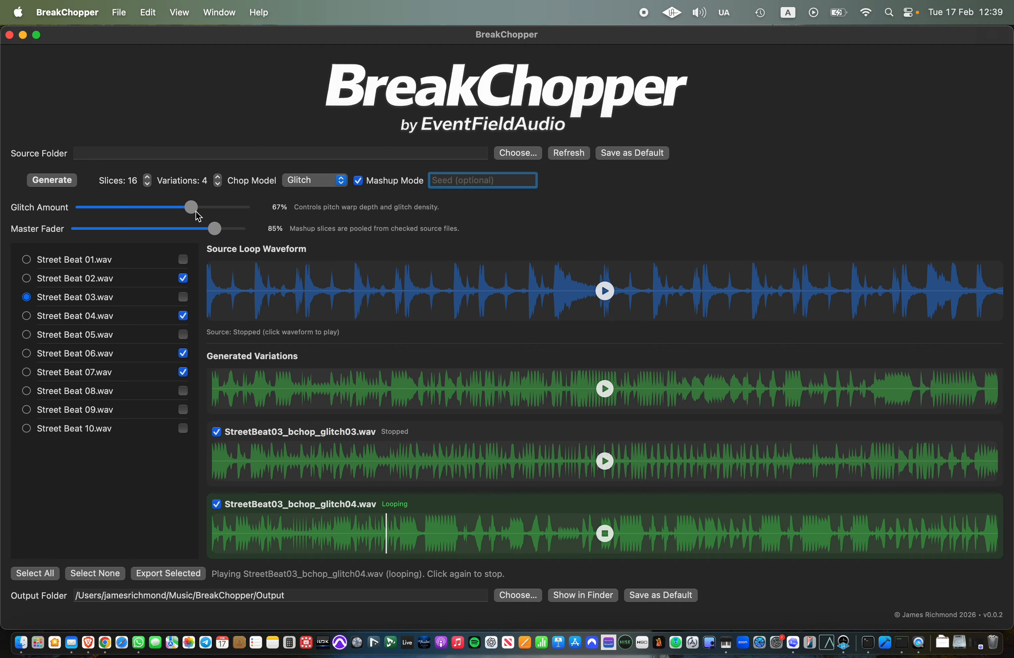
Step: Regenerate the mashup variations with a Glitch Amount of 10%, and play and stop StreetBeat03_bchop_glitch02.wav
{"action": "left_click_drag", "start_coordinate": [192, 208], "coordinate": [99, 210]}
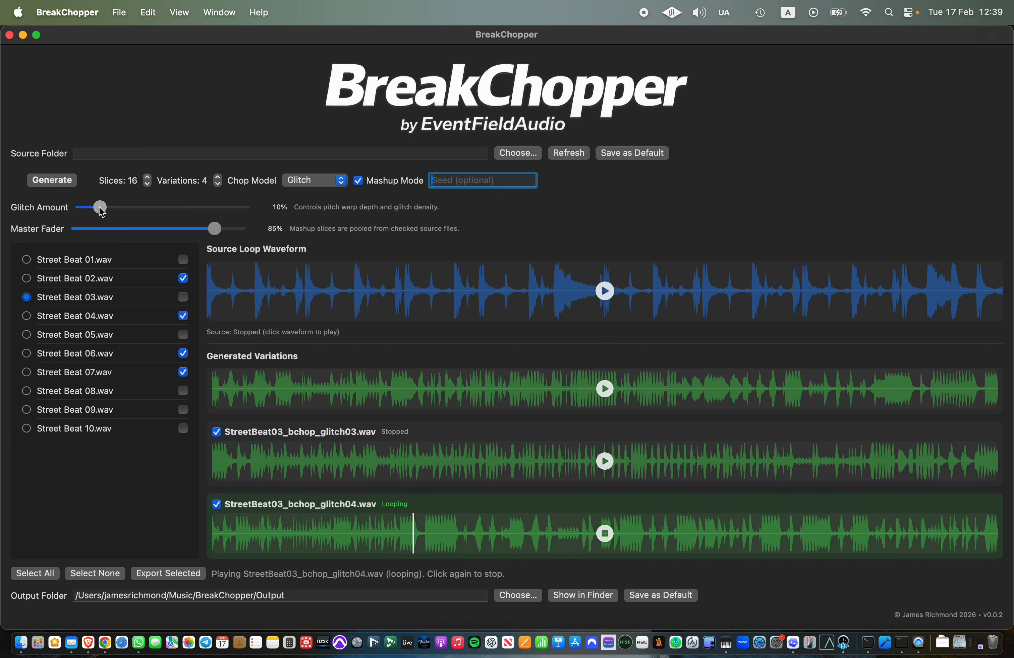
{"action": "left_click", "coordinate": [70, 187]}
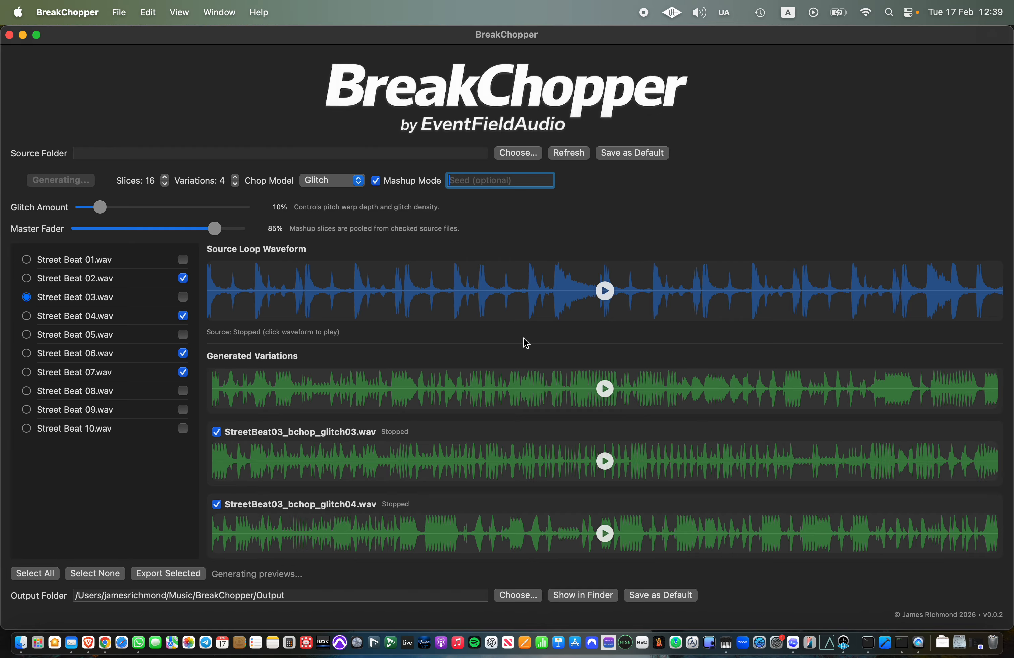
{"action": "left_click", "coordinate": [603, 390]}
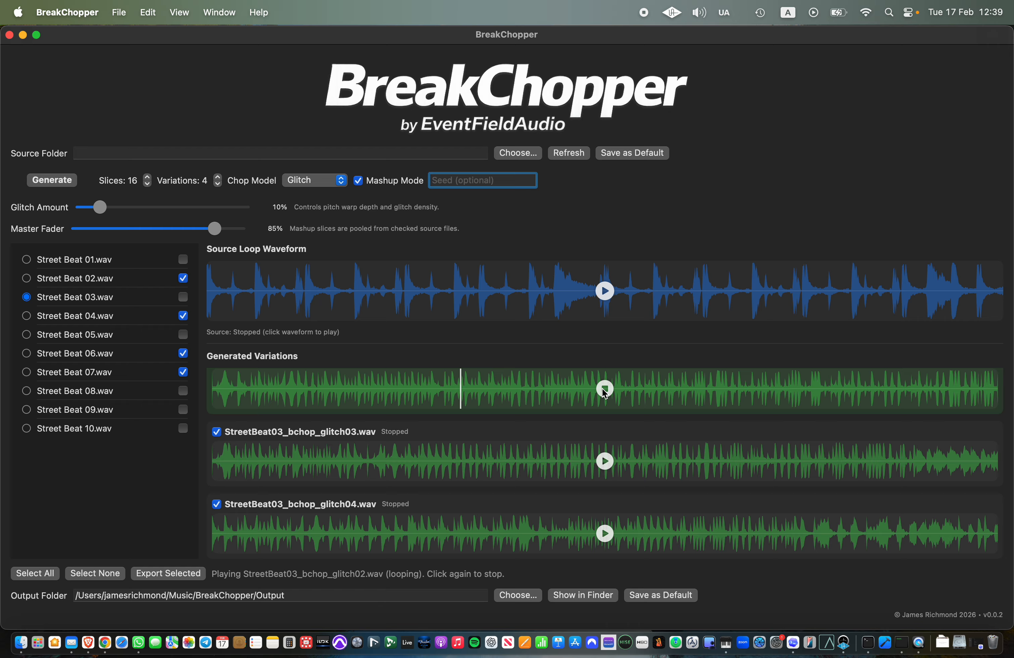
{"action": "left_click", "coordinate": [604, 390]}
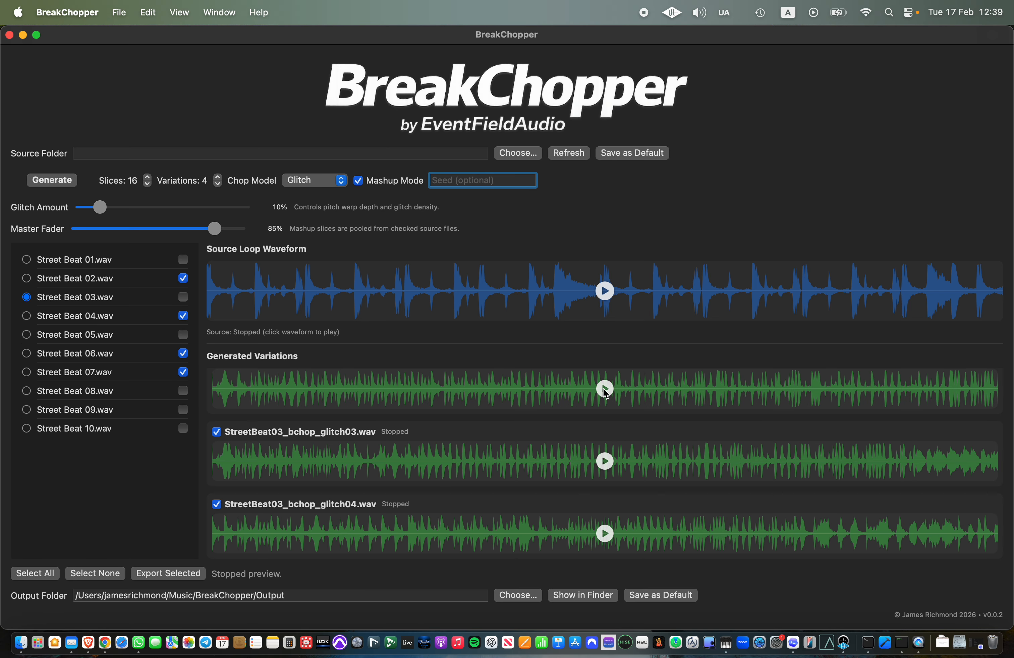
{"action": "left_click", "coordinate": [336, 185]}
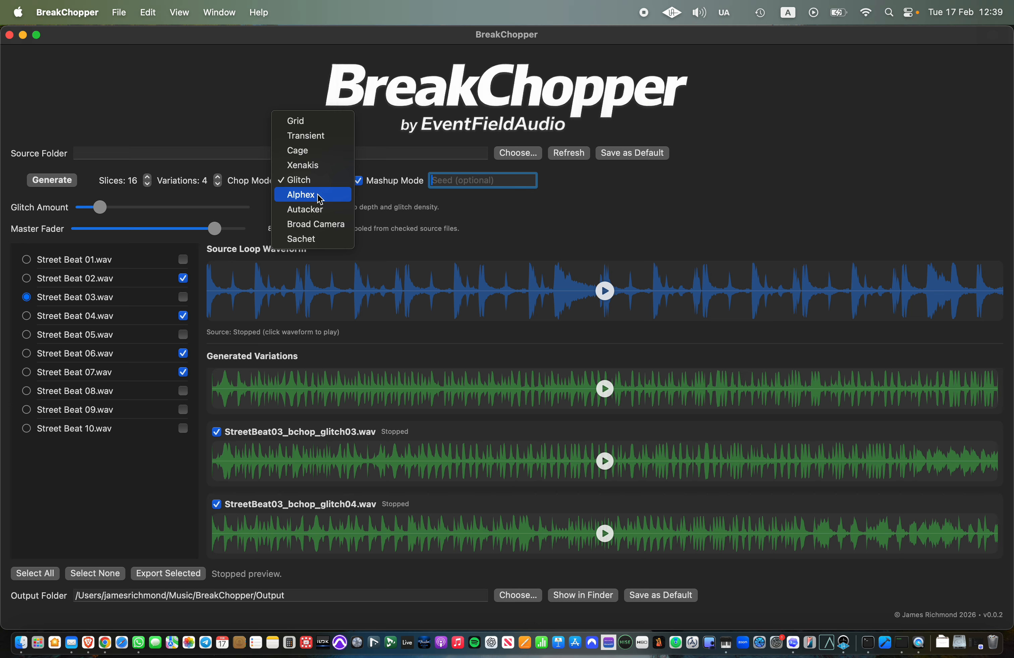
{"action": "left_click", "coordinate": [521, 238]}
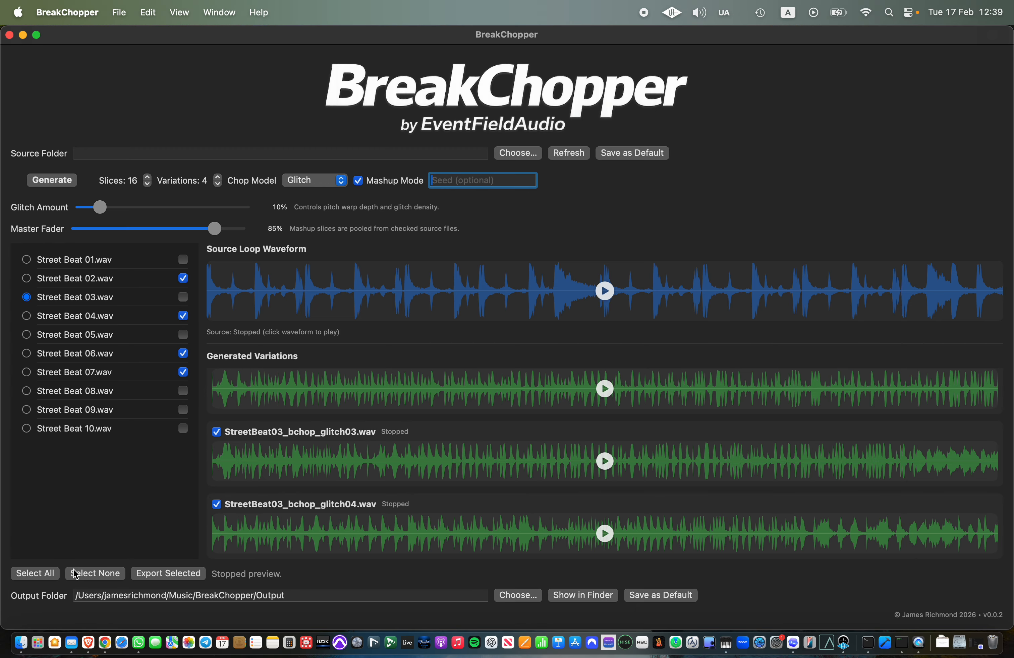
Step: Deselect all generated variations, check only StreetBeat03_bchop_glitch02.wav and export it to the output folder
{"action": "scroll", "coordinate": [244, 402], "scroll_direction": "down", "scroll_amount": 2}
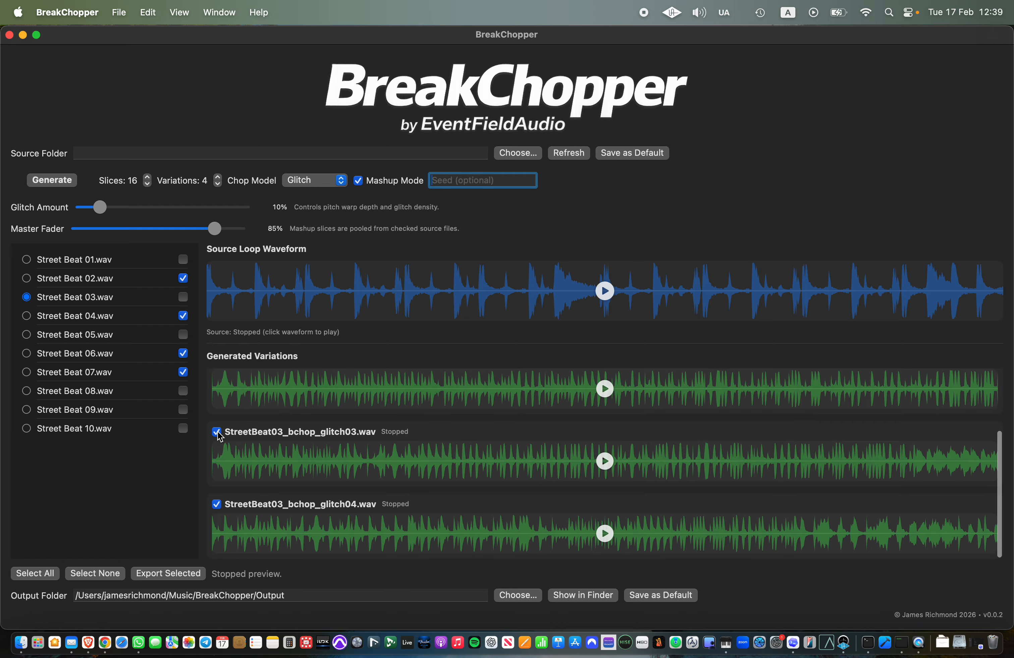
{"action": "left_click", "coordinate": [94, 574]}
{"action": "scroll", "coordinate": [219, 442], "scroll_direction": "up", "scroll_amount": 3}
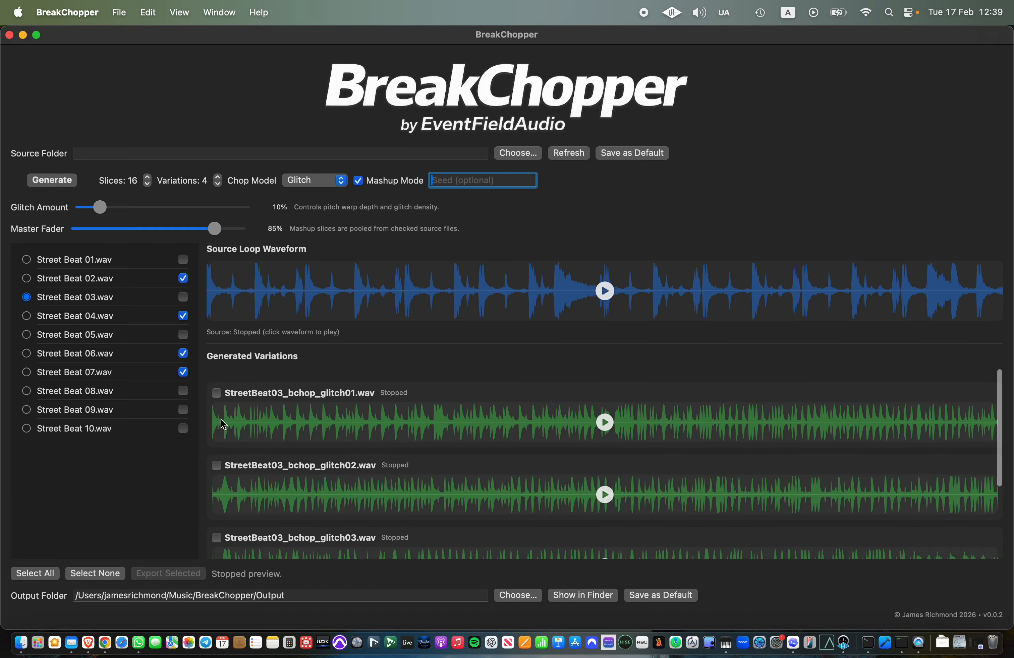
{"action": "left_click", "coordinate": [216, 451]}
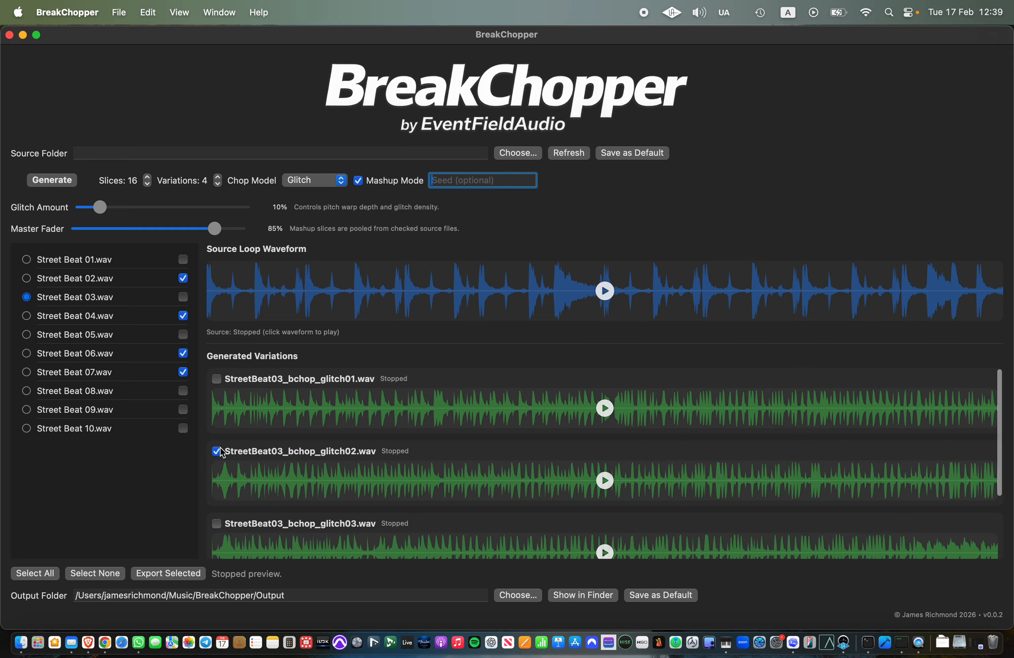
{"action": "left_click", "coordinate": [173, 580]}
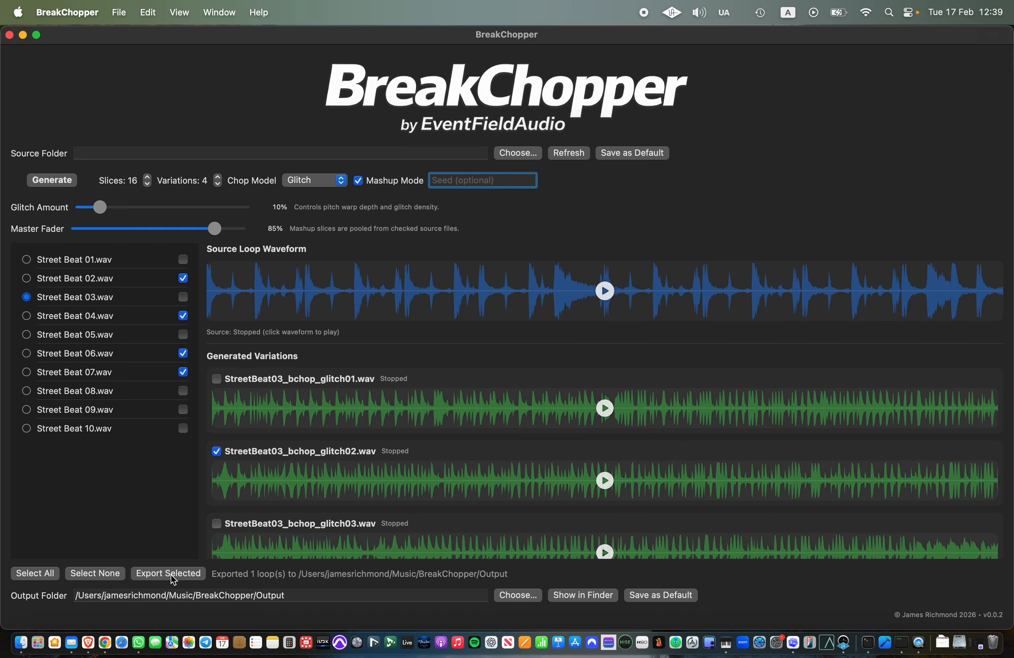
Step: Show the output folder in Finder, select the exported StreetBeat03_bchop_glitch02.wav, and close the folder to return to BreakChopper
{"action": "left_click", "coordinate": [587, 596]}
{"action": "left_click", "coordinate": [654, 142]}
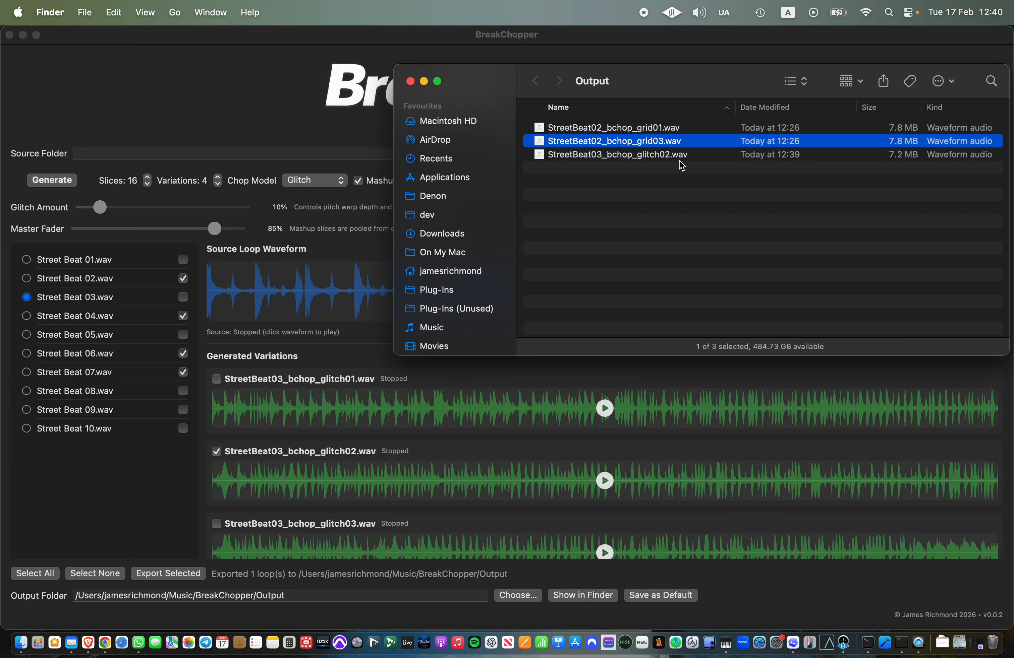
{"action": "left_click", "coordinate": [680, 156]}
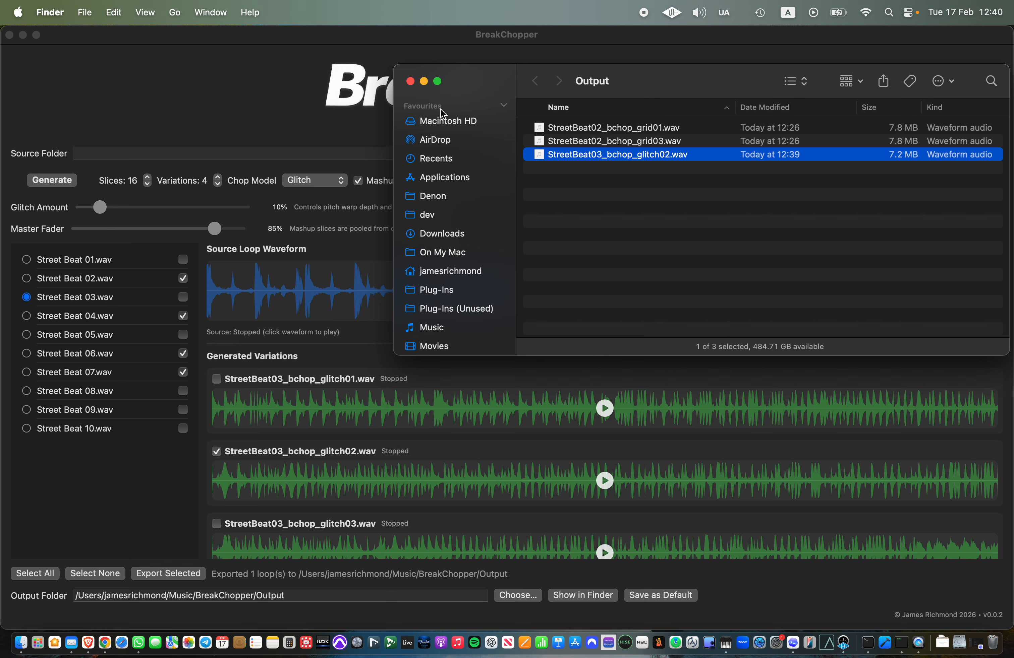
{"action": "left_click", "coordinate": [410, 81]}
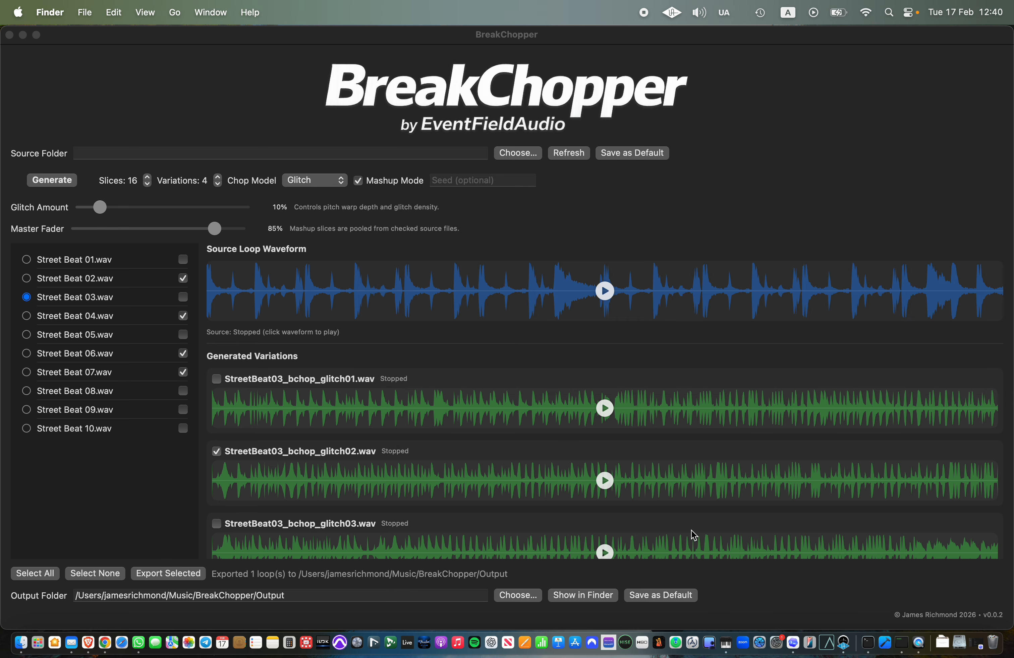
{"action": "left_click", "coordinate": [765, 597]}
Step: Set the chop model to Grid and turn off Mashup Mode
{"action": "scroll", "coordinate": [746, 401], "scroll_direction": "down", "scroll_amount": 3}
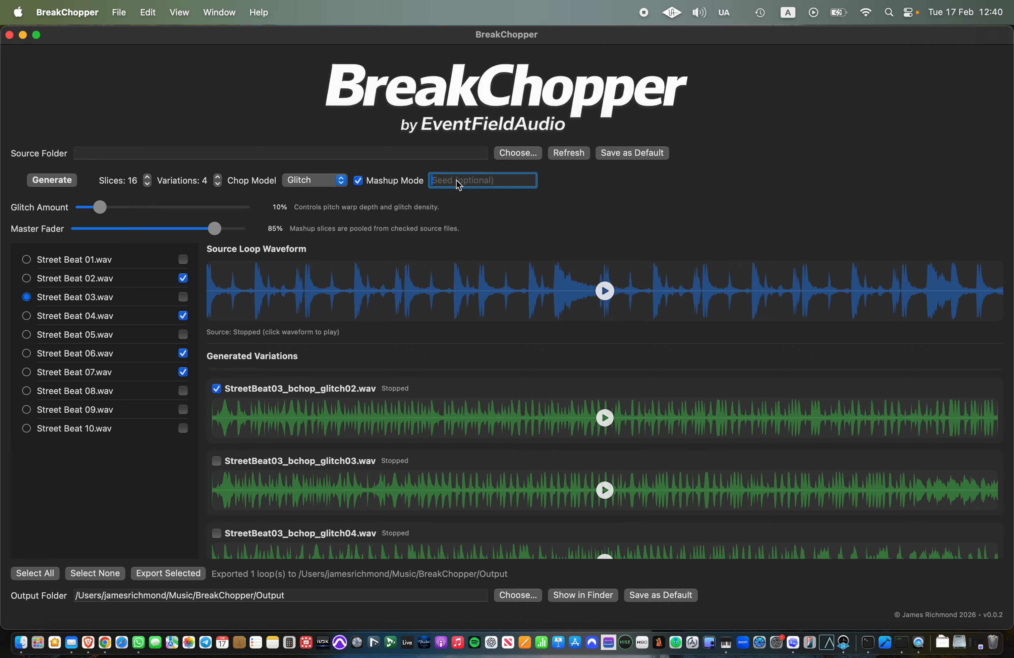
{"action": "left_click", "coordinate": [319, 179]}
{"action": "left_click", "coordinate": [312, 123]}
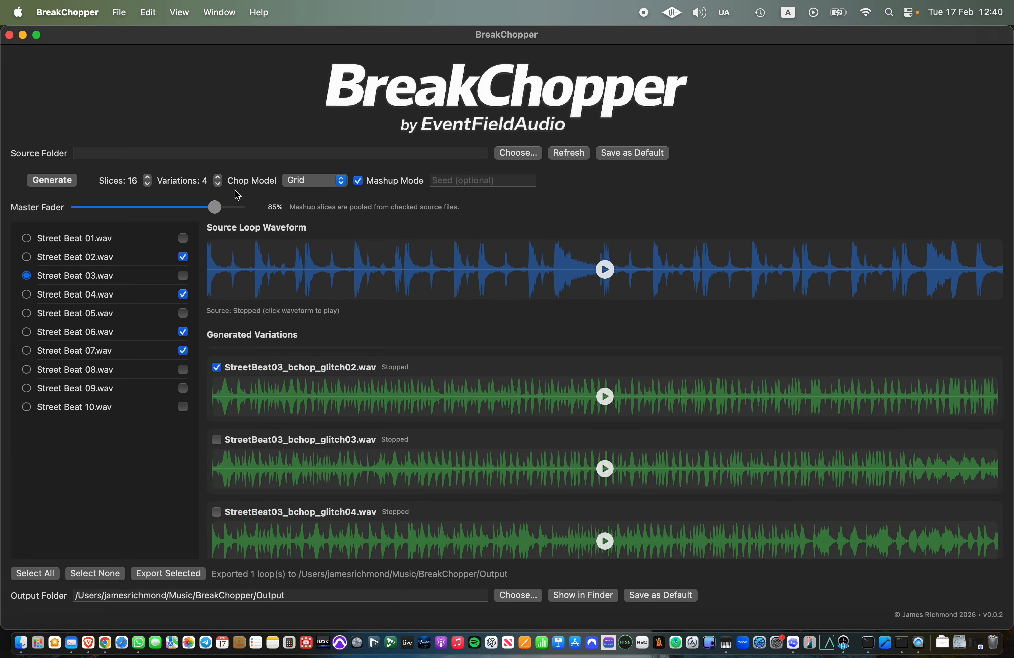
{"action": "left_click", "coordinate": [363, 180]}
Step: Load Street Beat 01.wav as the single source, and play and stop its source loop
{"action": "left_click", "coordinate": [105, 240]}
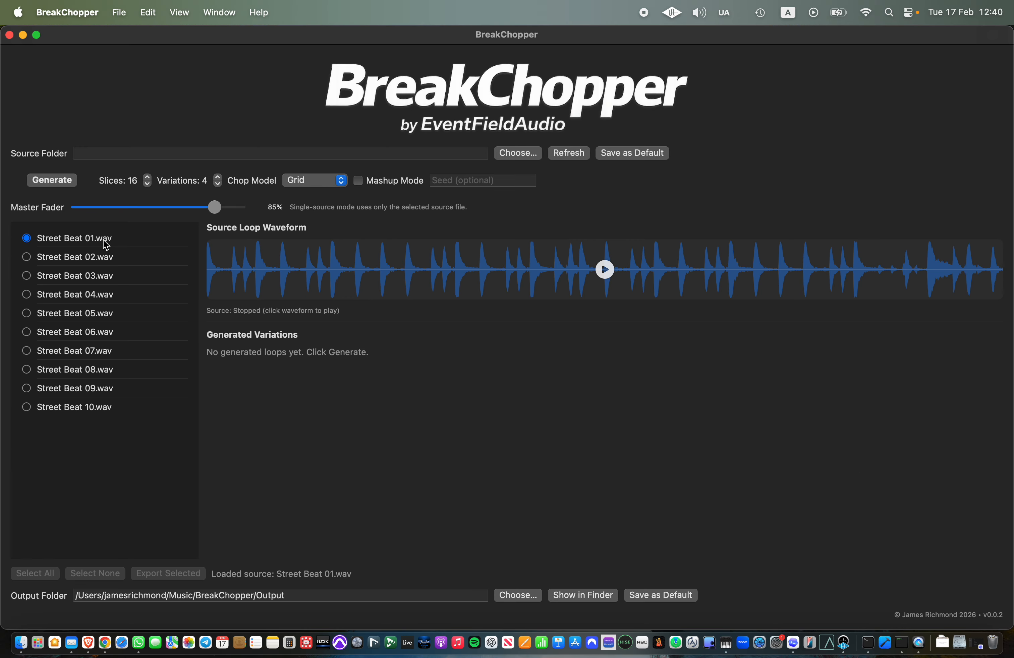
{"action": "left_click", "coordinate": [602, 270]}
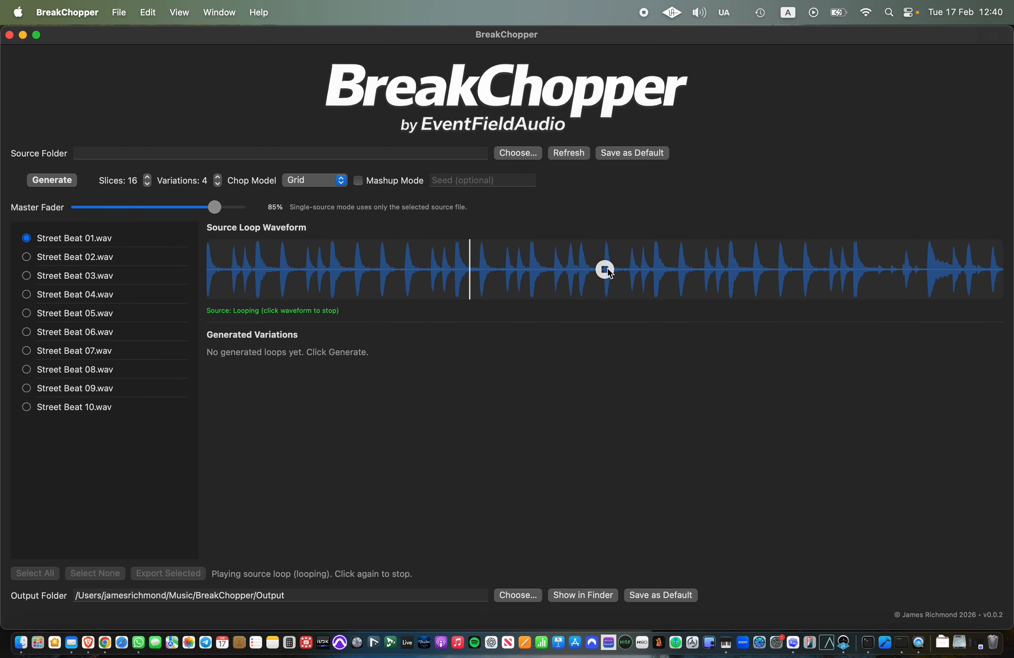
{"action": "left_click", "coordinate": [605, 269]}
Step: Enter 1024 as the seed and generate the Grid variations of Street Beat 01 several times
{"action": "left_click", "coordinate": [492, 188]}
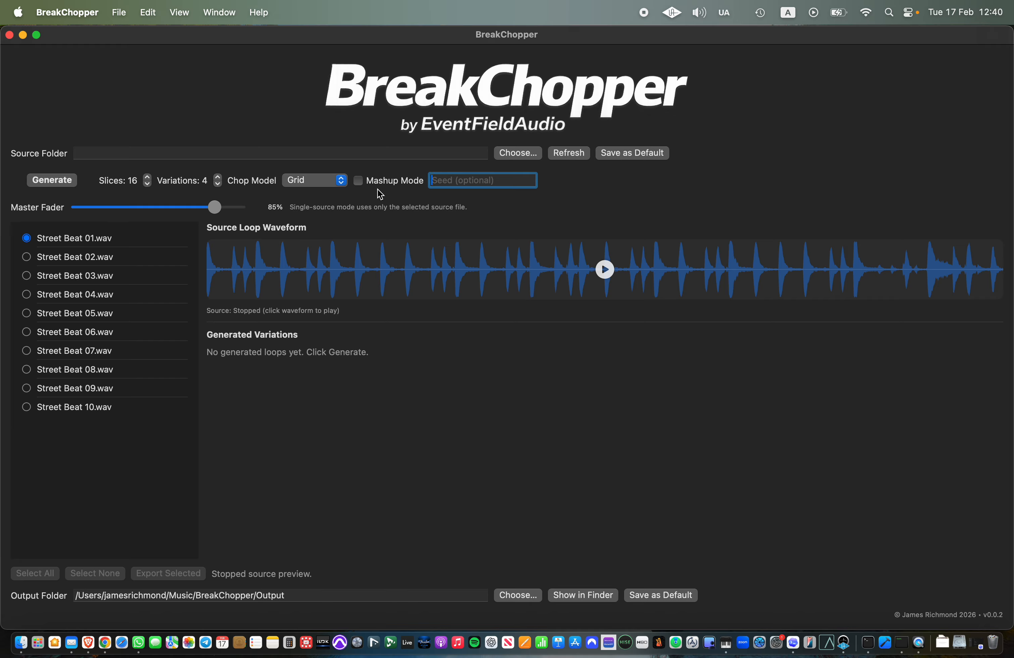
{"action": "type", "text": "1024"}
{"action": "left_click", "coordinate": [63, 181]}
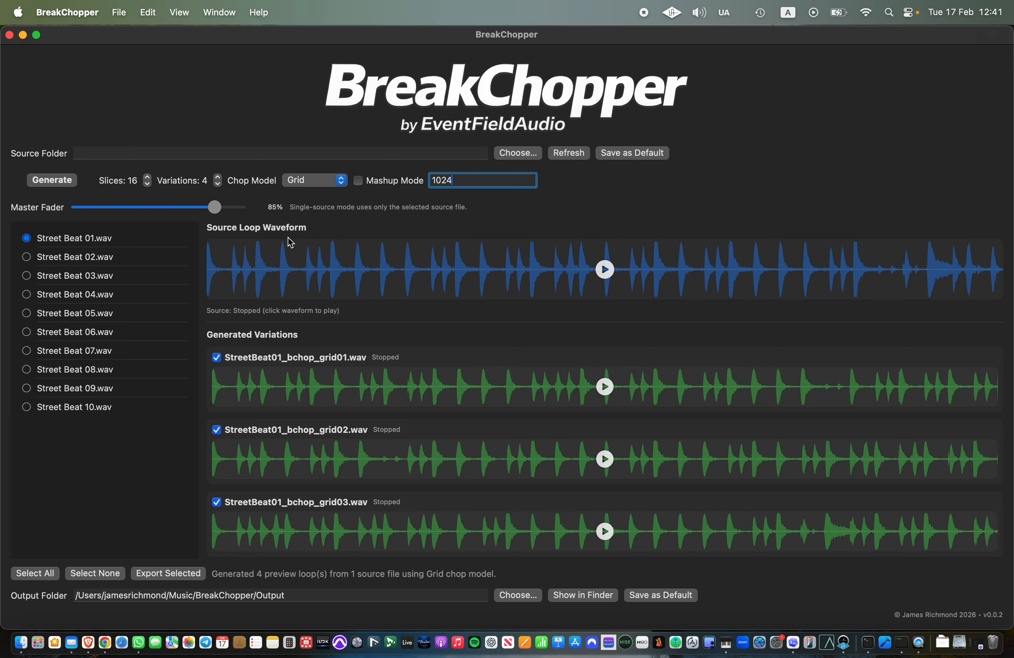
{"action": "left_click", "coordinate": [55, 183]}
{"action": "left_click", "coordinate": [52, 181]}
Step: Clear the seed and repeatedly generate unseeded Grid variations of Street Beat 01
{"action": "left_click_drag", "start_coordinate": [465, 185], "coordinate": [428, 182]}
{"action": "key", "text": "BackSpace"}
{"action": "left_click", "coordinate": [53, 181]}
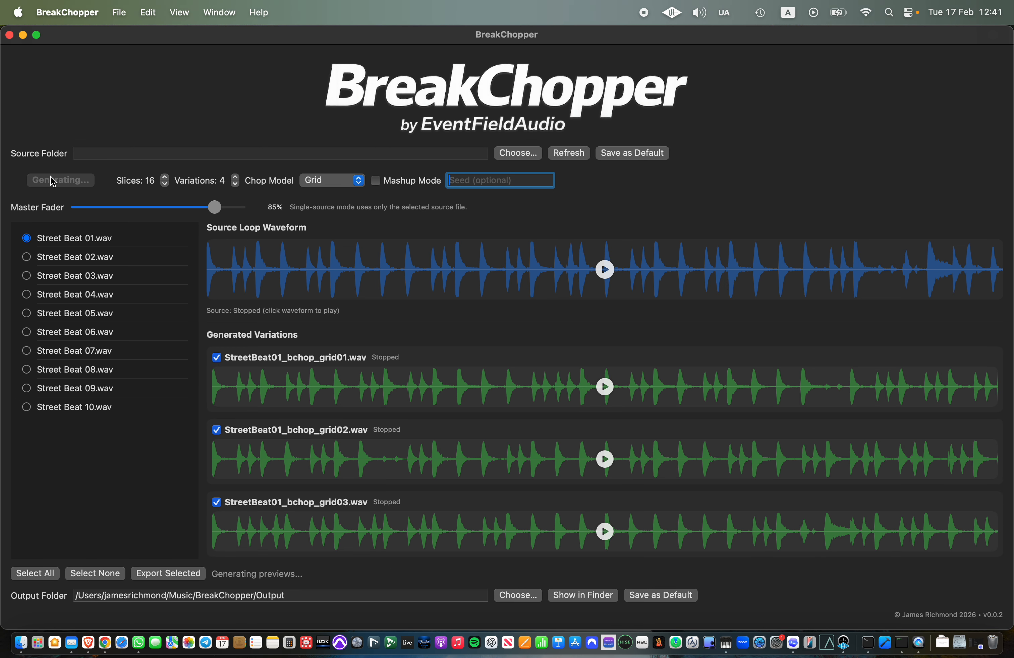
{"action": "left_click", "coordinate": [53, 183]}
{"action": "left_click", "coordinate": [53, 183]}
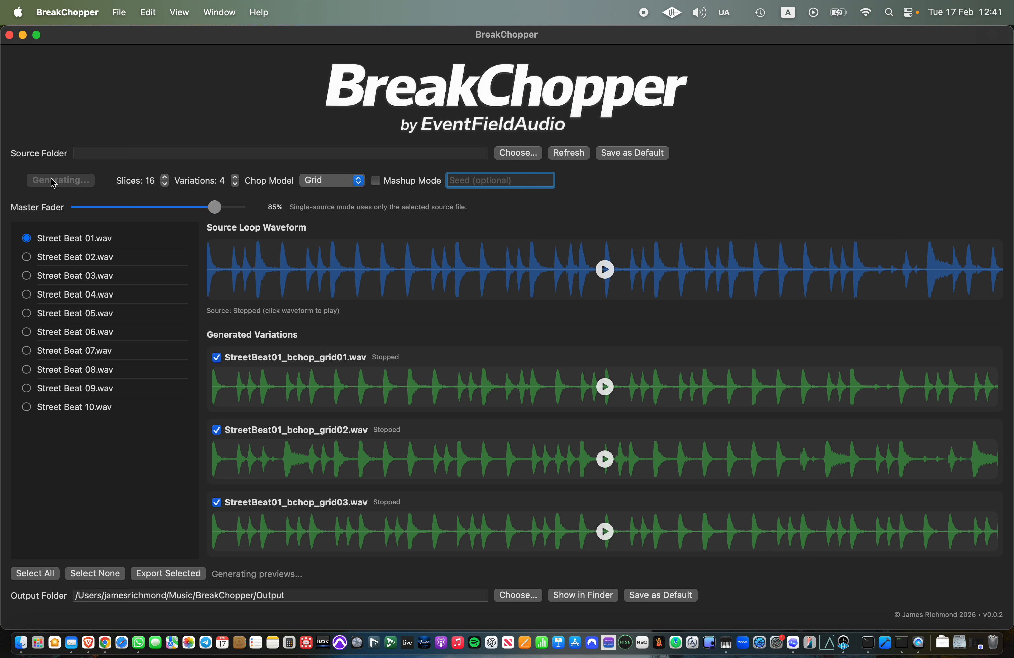
{"action": "left_click", "coordinate": [53, 183]}
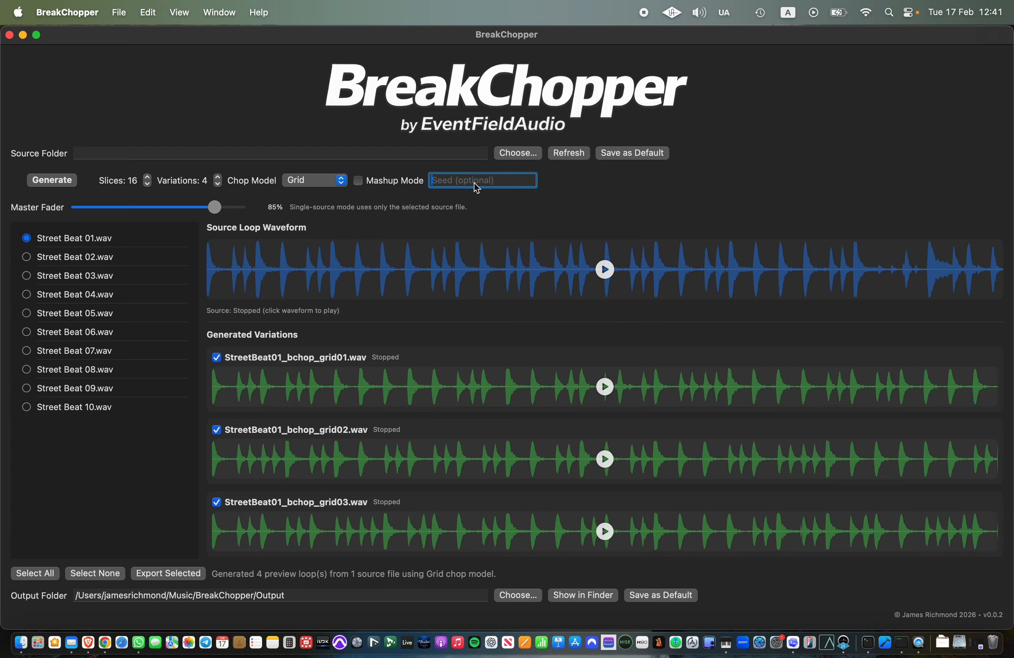
Step: Restore the seed 1024 and regenerate the Grid variations for comparison with the earlier seeded result
{"action": "type", "text": "1024"}
{"action": "left_click", "coordinate": [62, 185]}
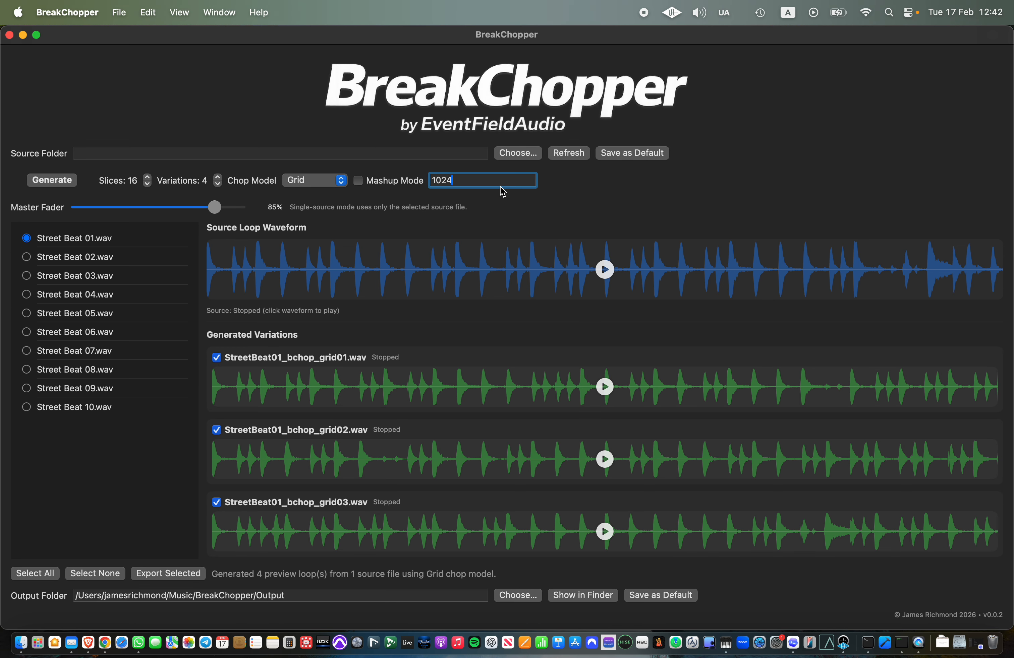
Step: Remove the seed 1024 and generate fresh random Grid variations of Street Beat 01 several times
{"action": "left_click_drag", "start_coordinate": [453, 181], "coordinate": [429, 179]}
{"action": "key", "text": "BackSpace"}
{"action": "left_click", "coordinate": [65, 182]}
{"action": "left_click", "coordinate": [65, 181]}
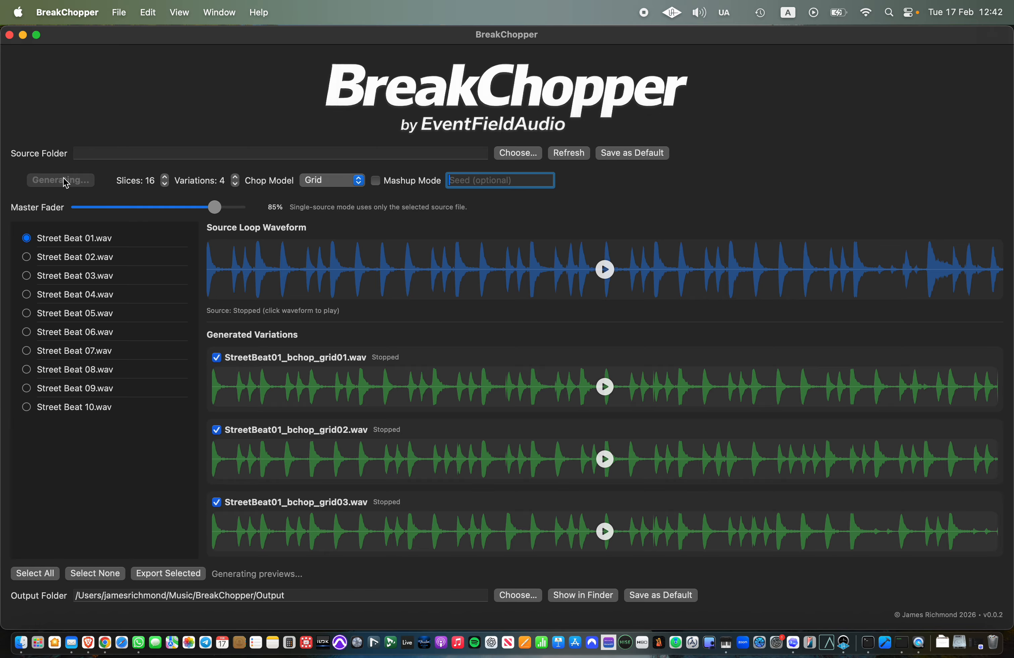
{"action": "left_click", "coordinate": [65, 181]}
{"action": "left_click", "coordinate": [65, 181]}
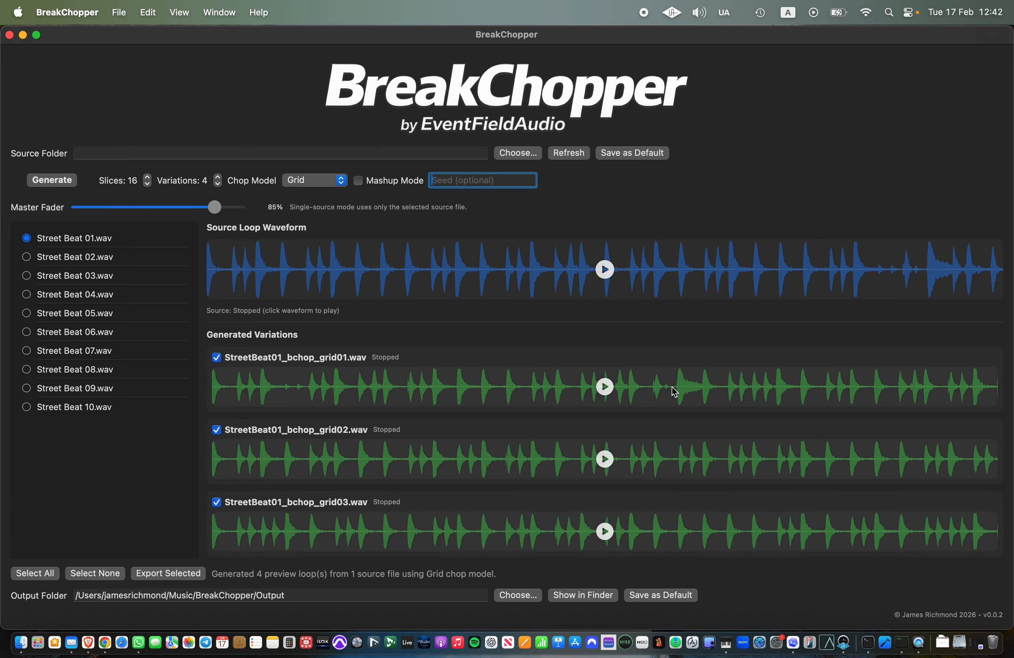
Step: Play and stop StreetBeat01_bchop_grid01.wav, and look through the remaining generated variations
{"action": "left_click", "coordinate": [604, 389]}
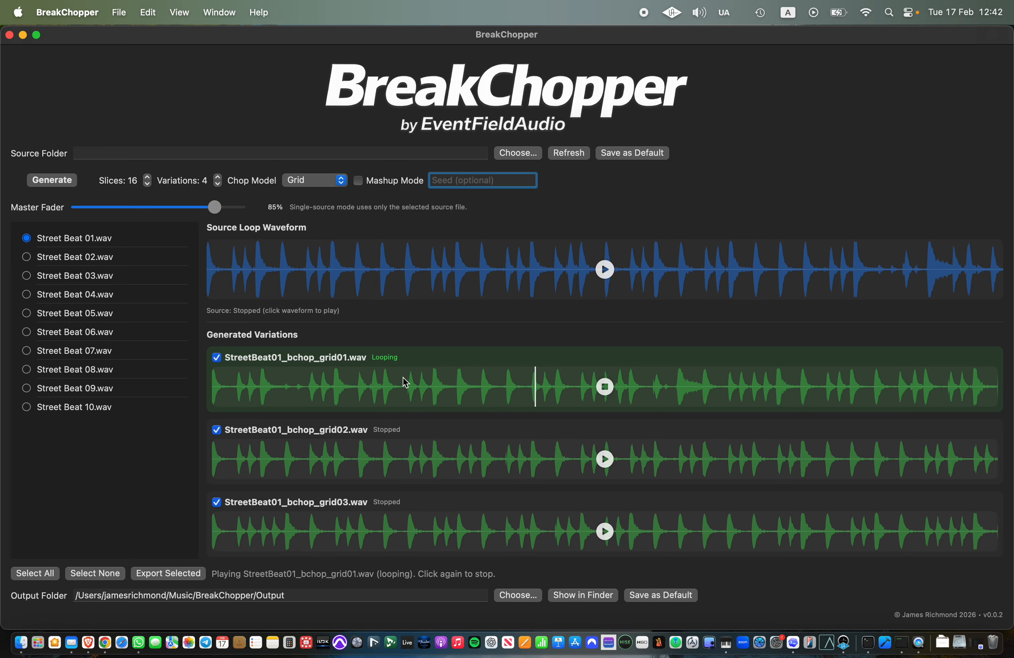
{"action": "left_click", "coordinate": [603, 387]}
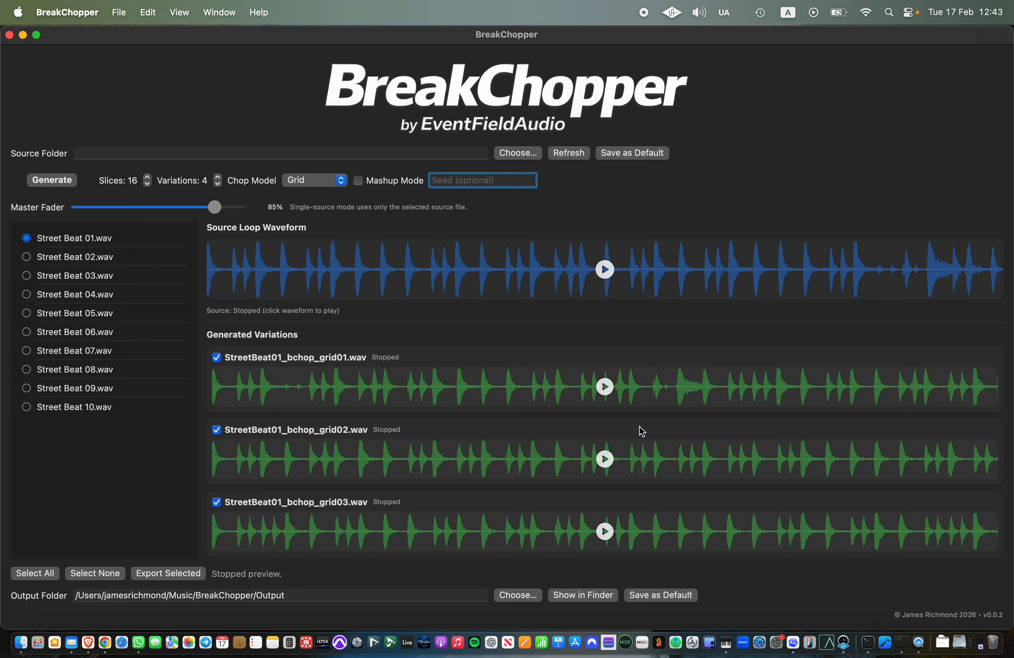
{"action": "scroll", "coordinate": [641, 432], "scroll_direction": "down", "scroll_amount": 3}
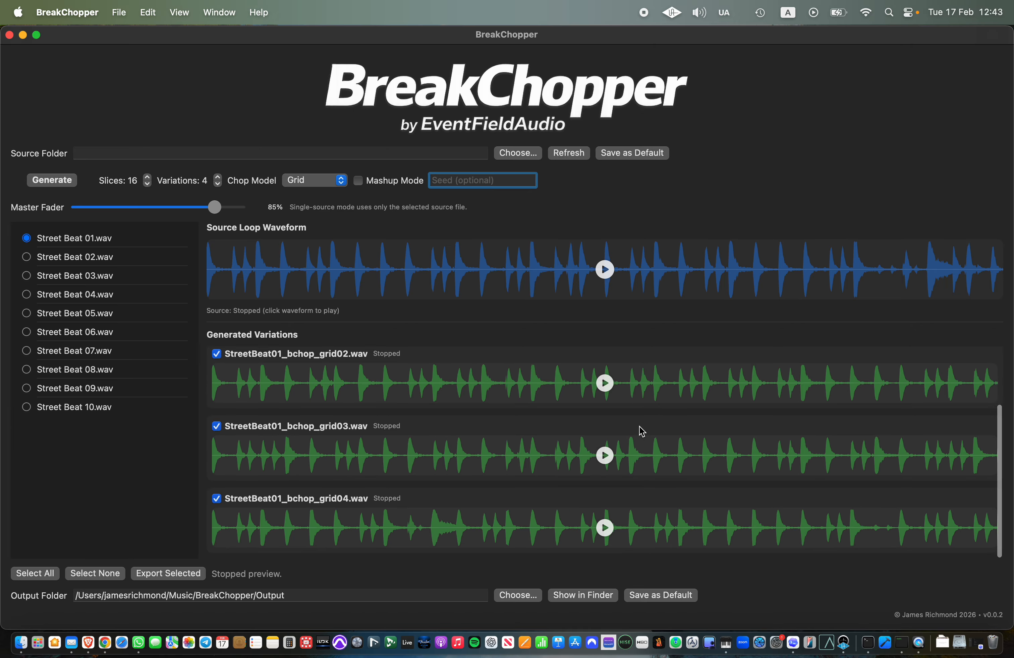